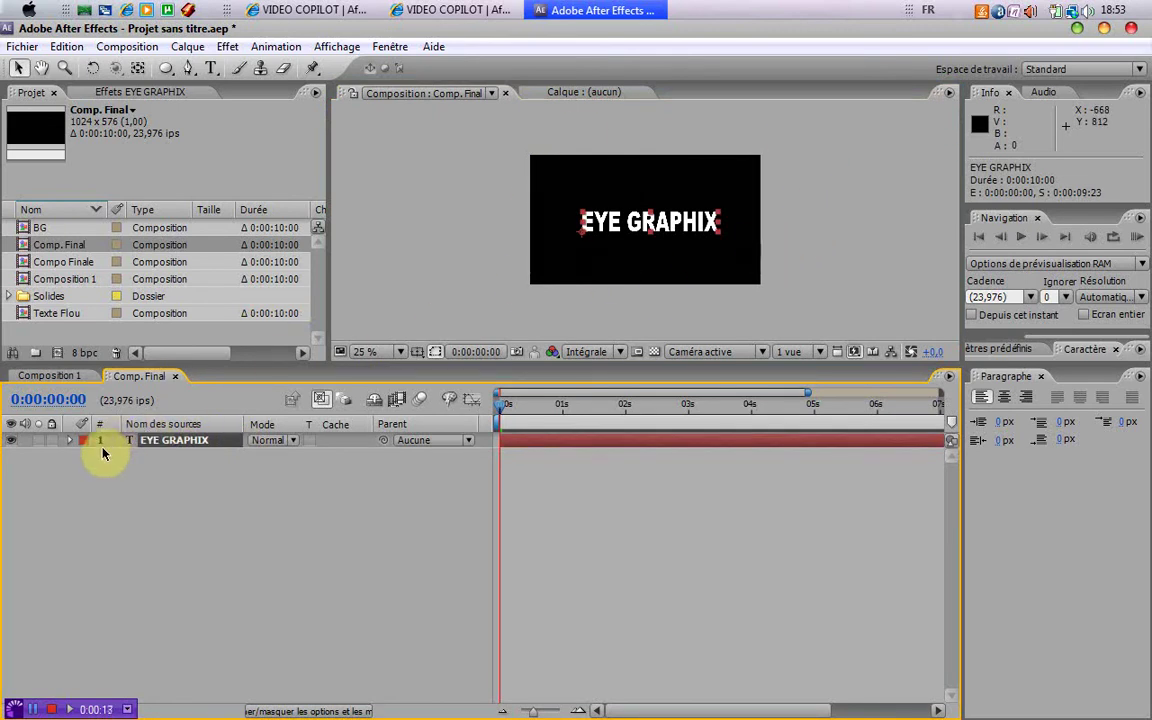
Add a new Echelle text animator to the EYE GRAPHIX layer and delete its existing Animation 1.
click(133, 474)
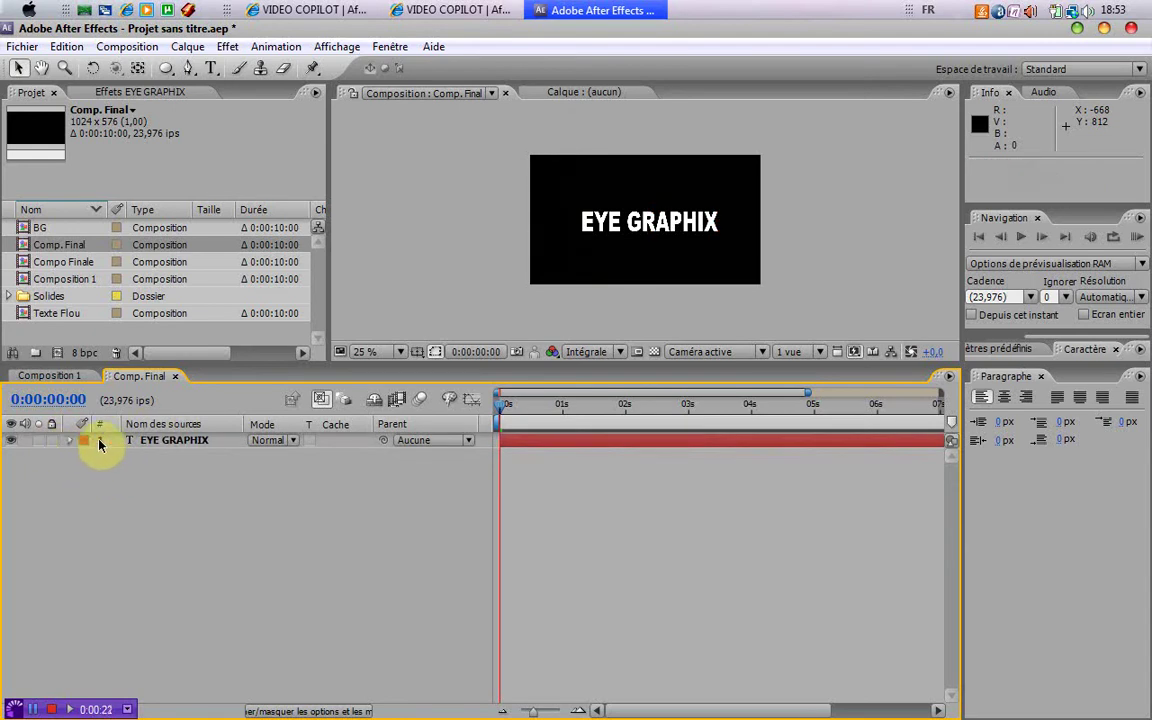
click(67, 444)
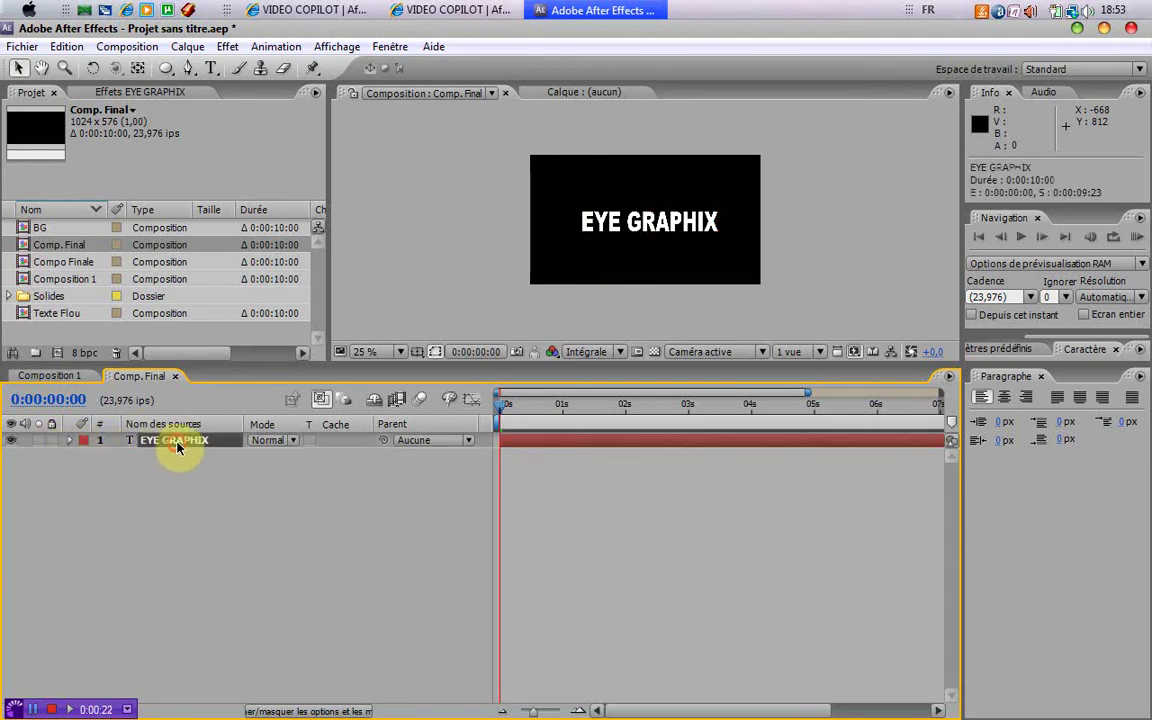
click(69, 441)
click(84, 456)
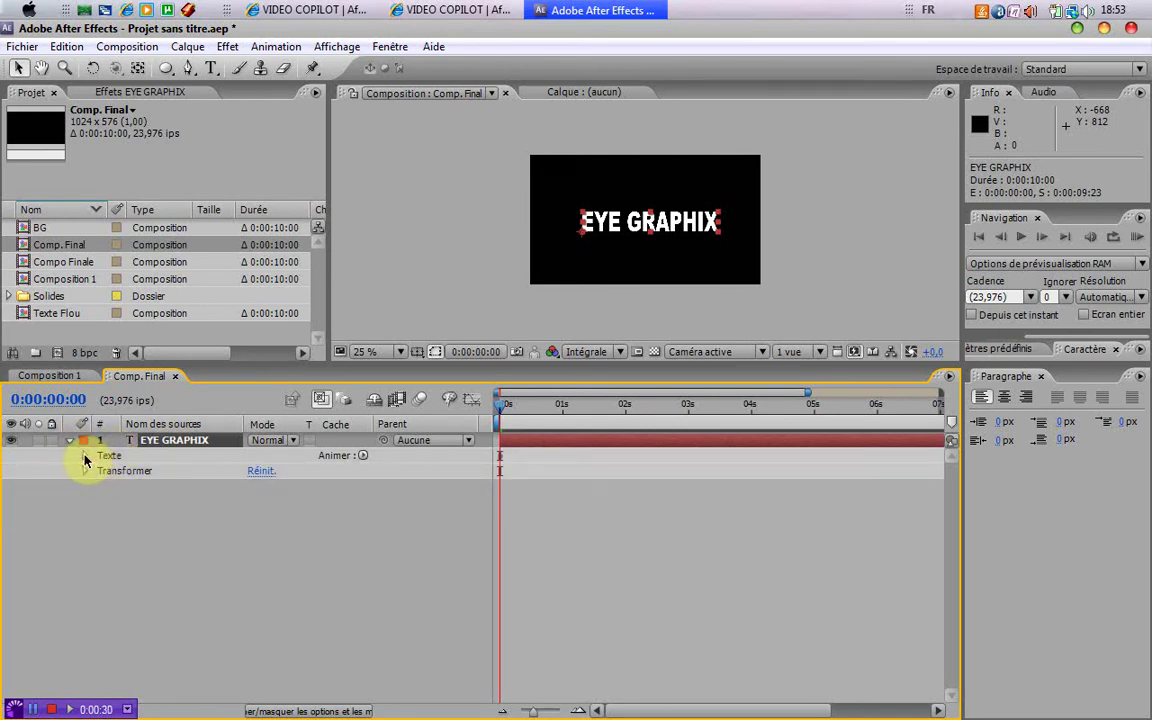
click(85, 457)
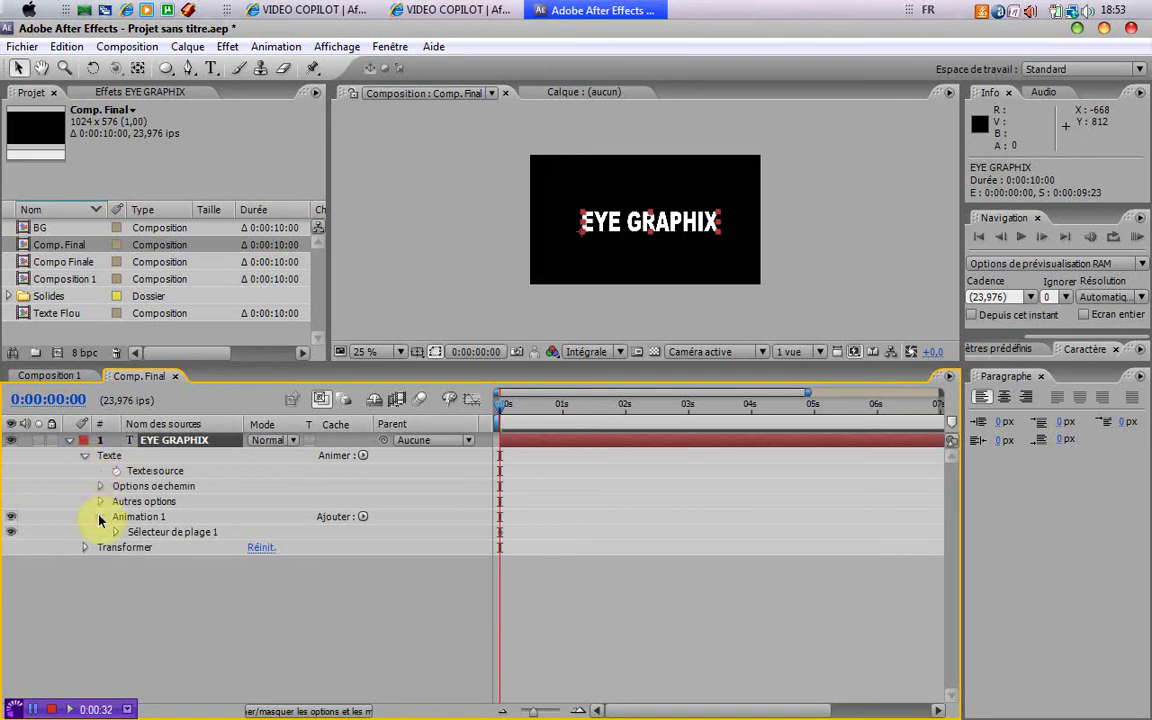
click(363, 457)
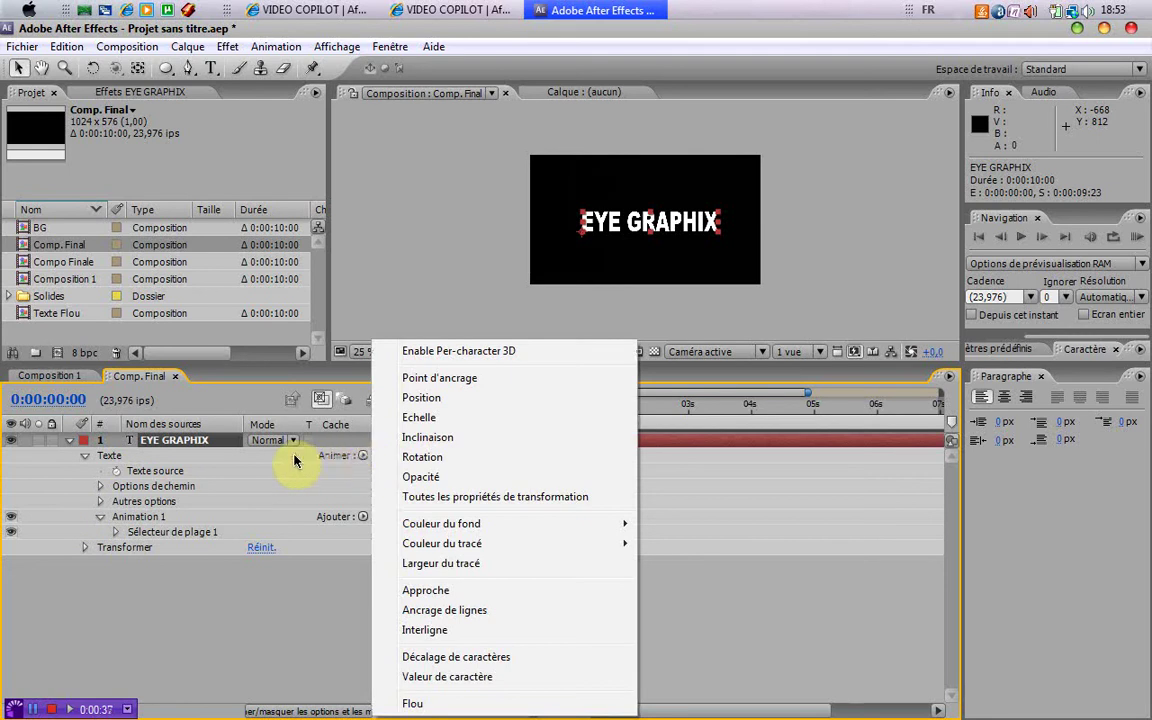
click(100, 516)
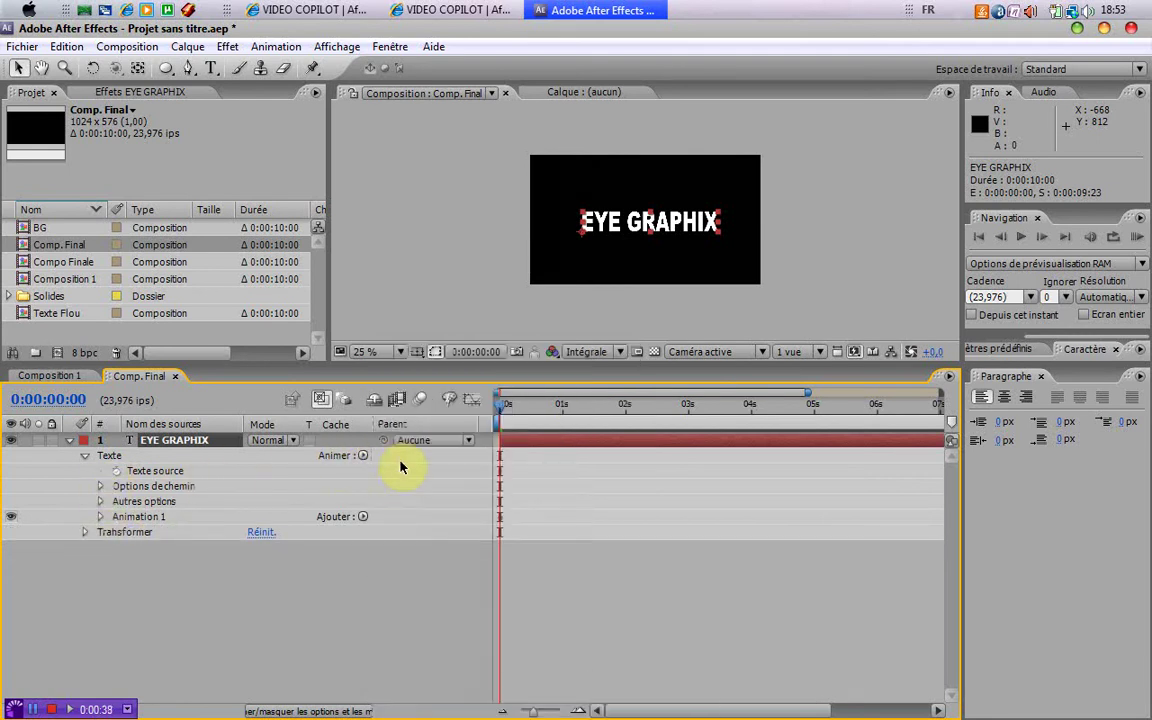
click(363, 456)
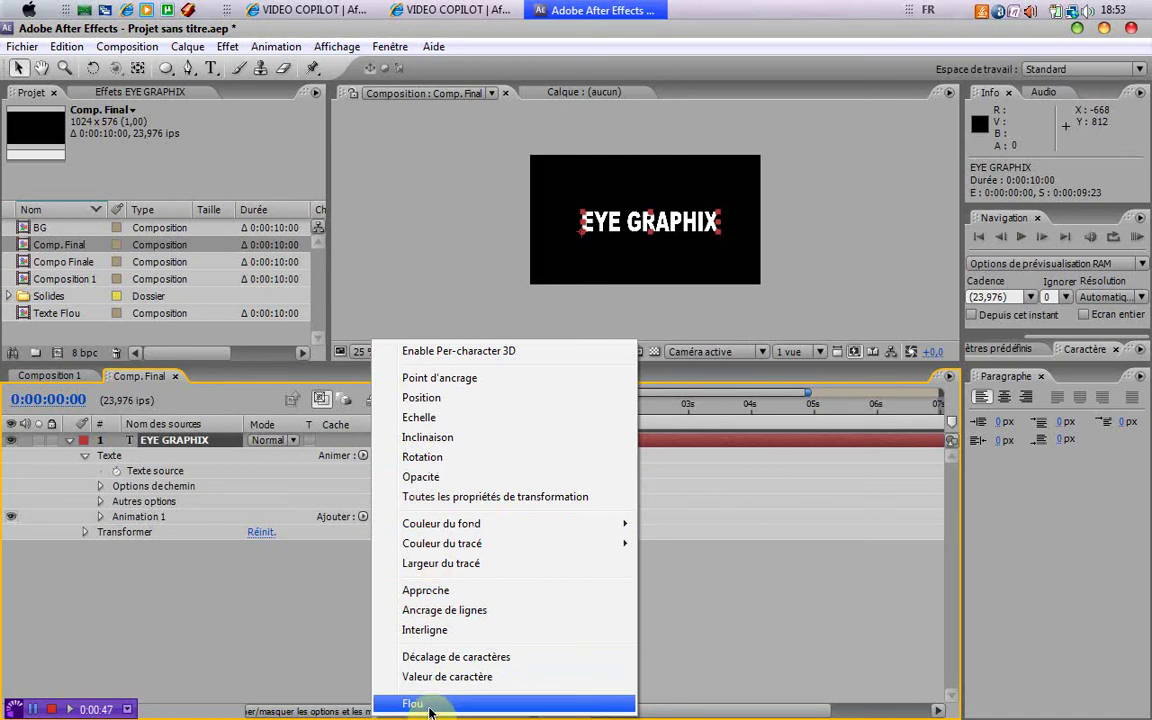
click(432, 417)
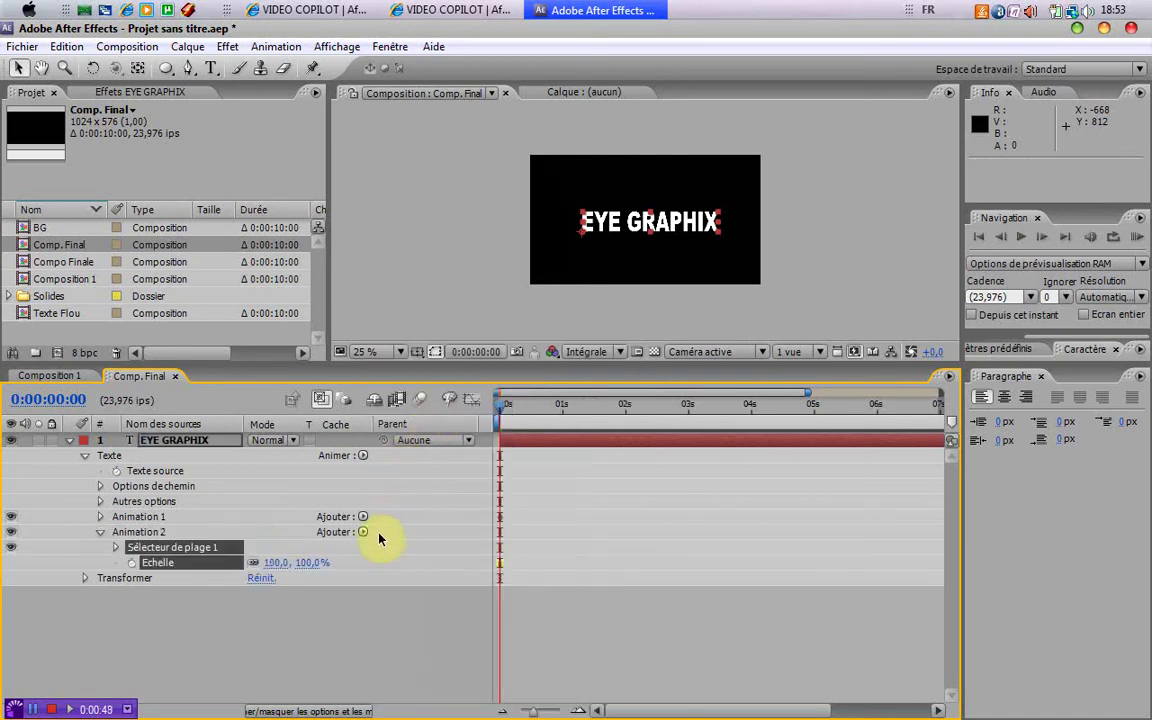
click(152, 517)
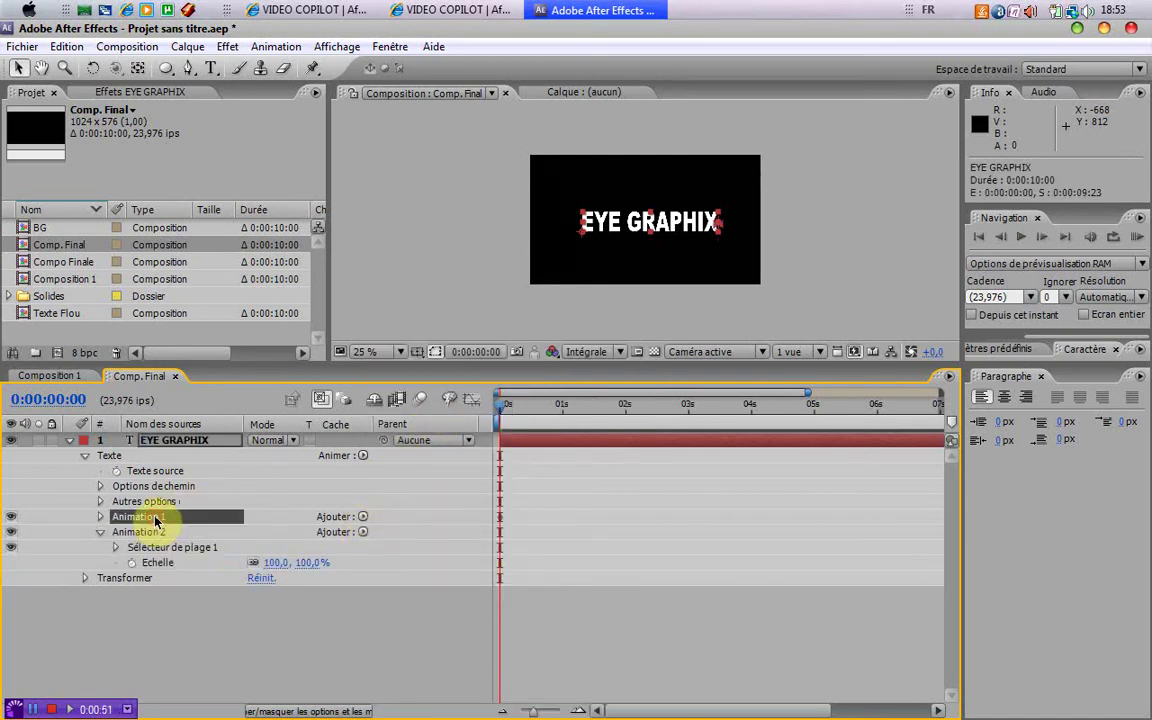
key(Delete)
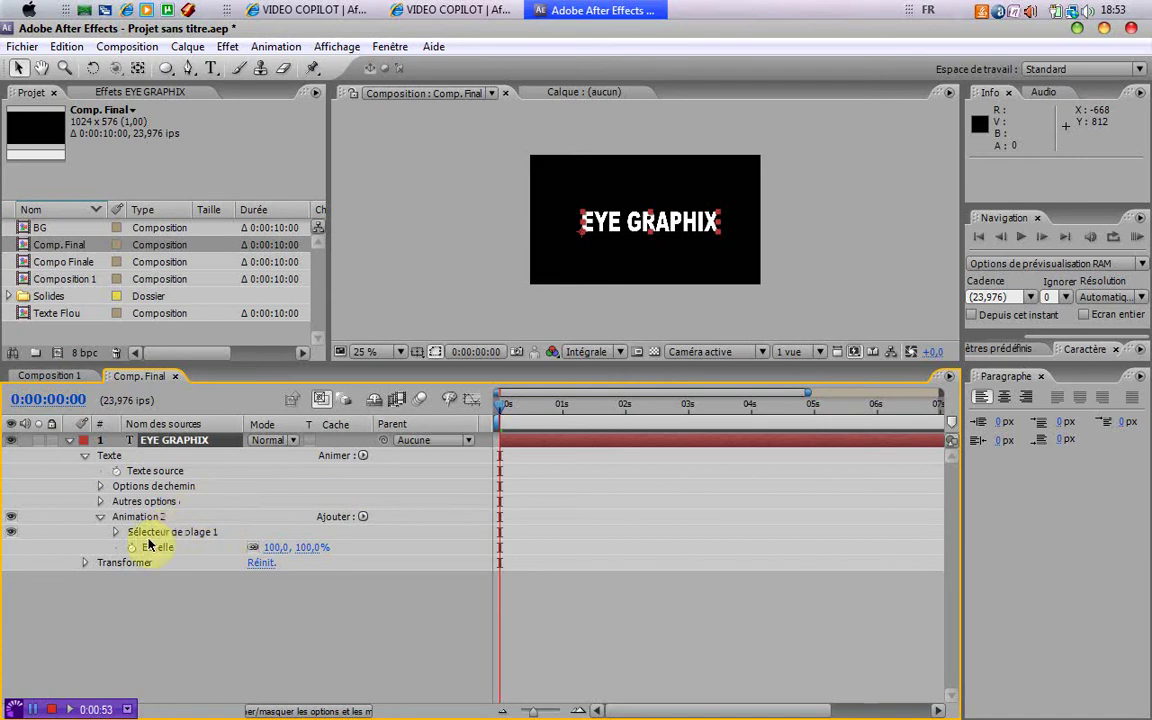
Add the Opacité and Flou properties to the Animation 2 text animator.
click(362, 516)
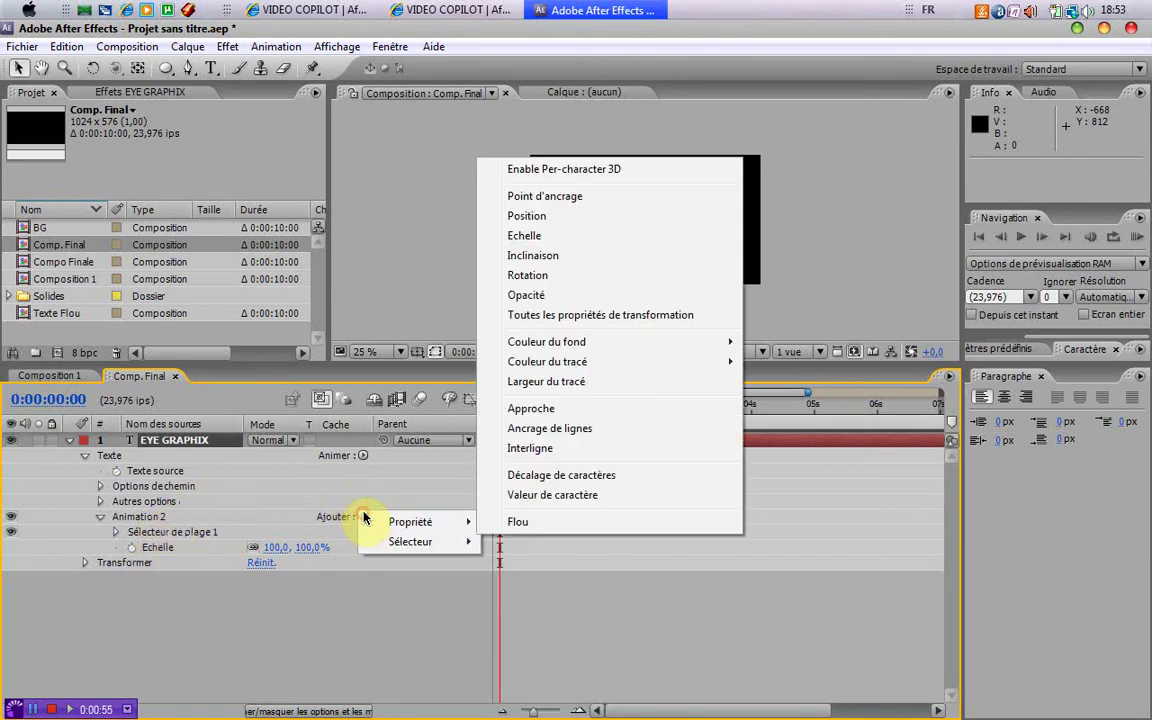
mouse_move(395, 522)
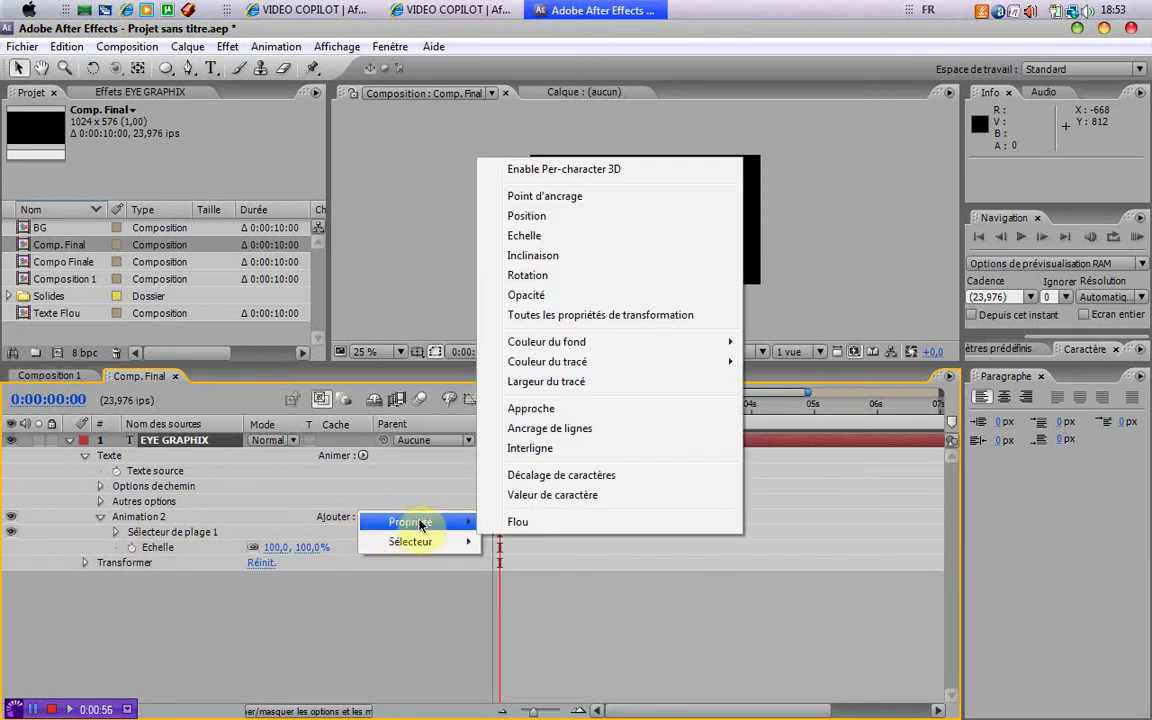
click(528, 295)
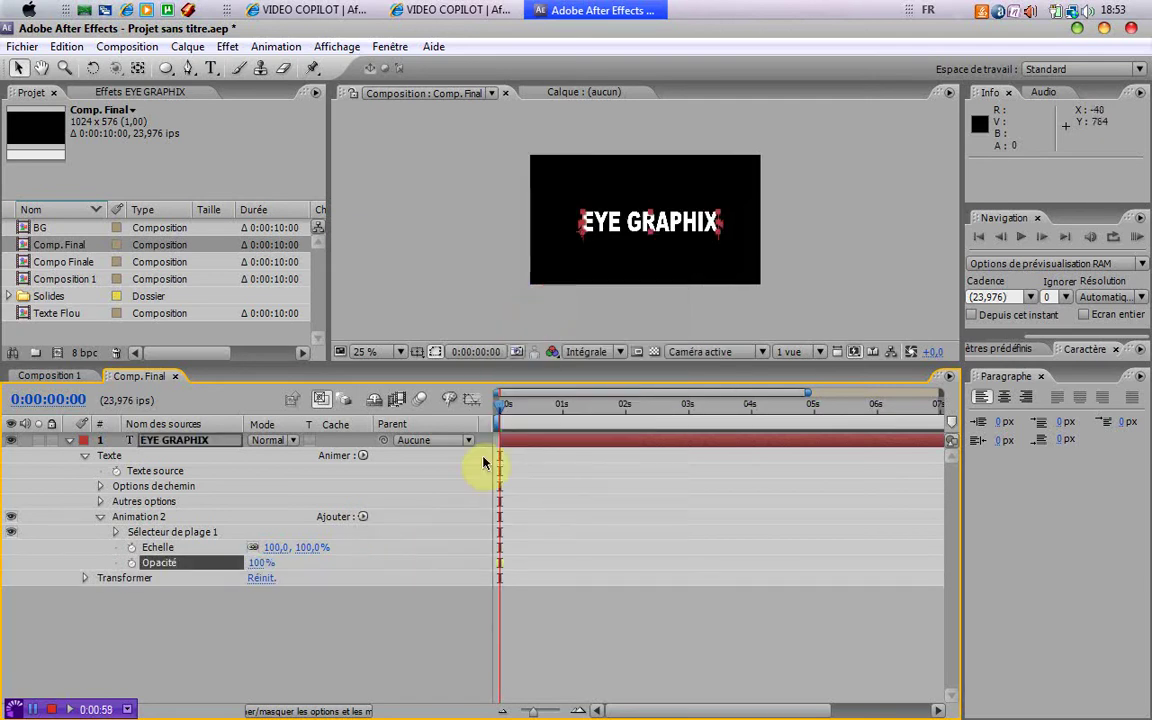
click(362, 517)
mouse_move(398, 517)
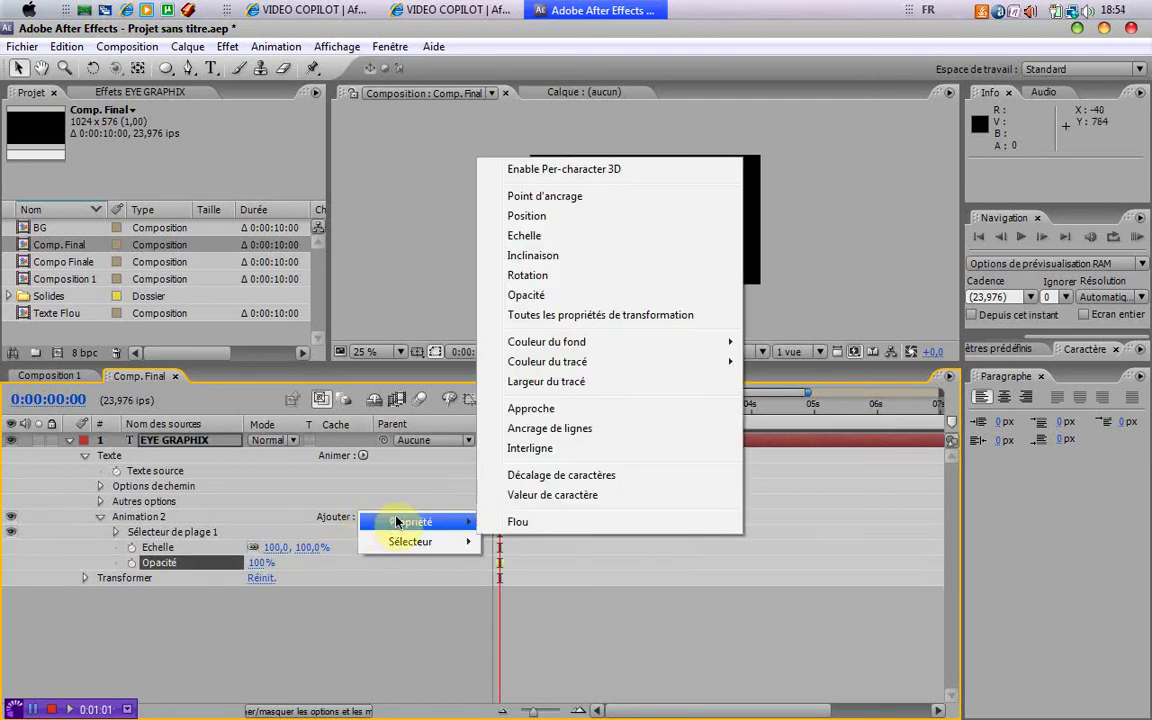
click(490, 521)
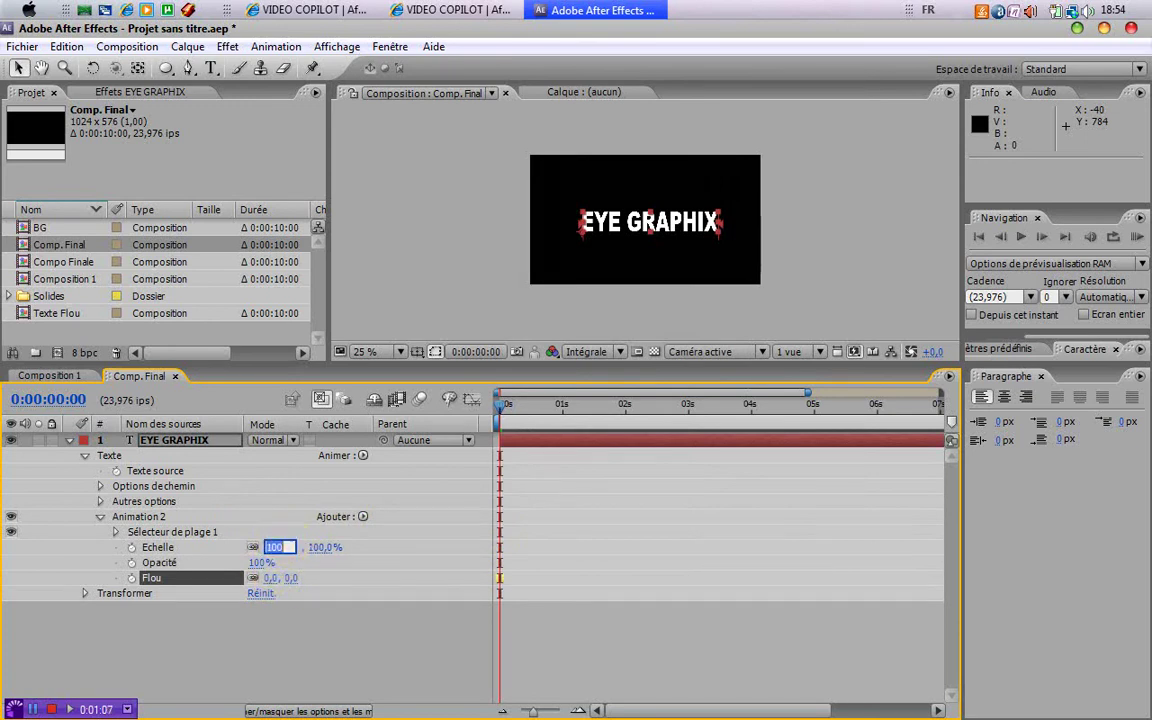
Set the Animation 2 animator's Echelle to 300% and its Opacité to 10%.
key(Return)
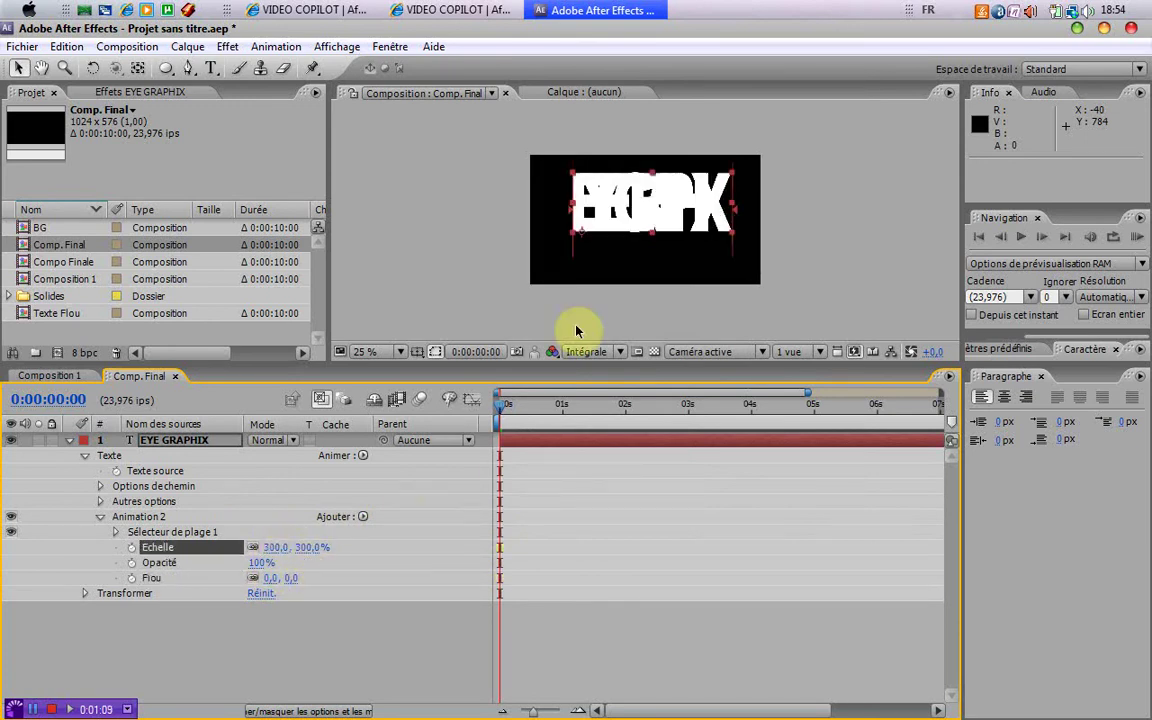
click(252, 567)
text(10)
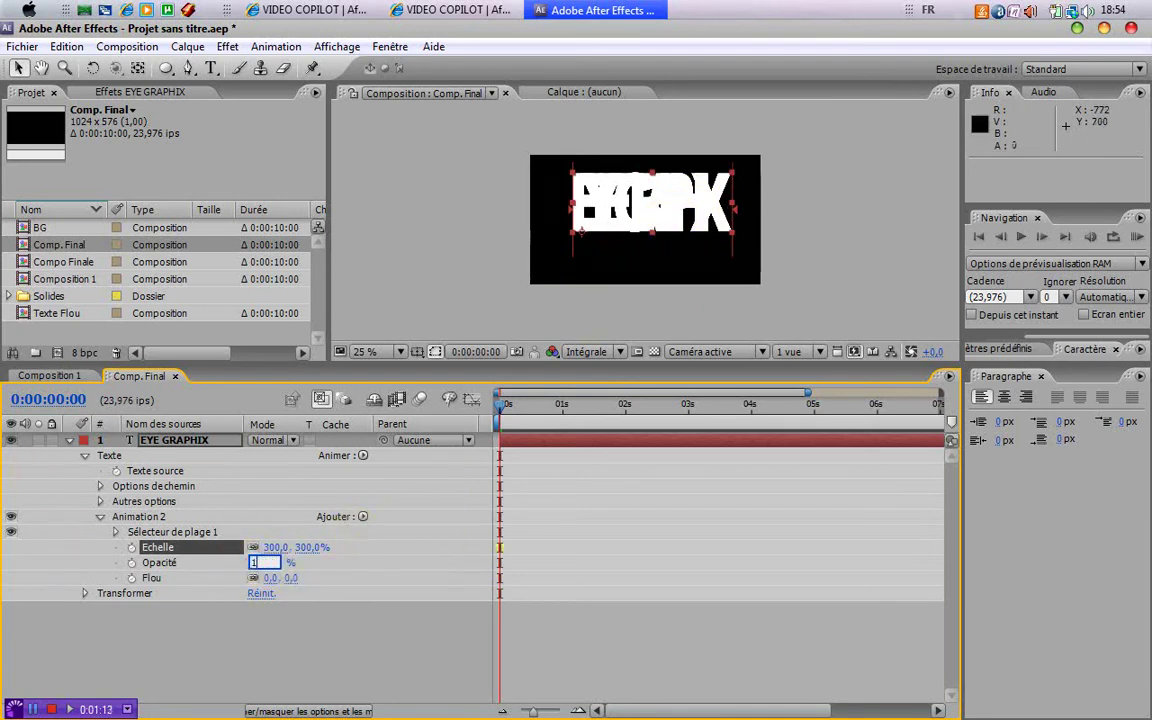
key(Return)
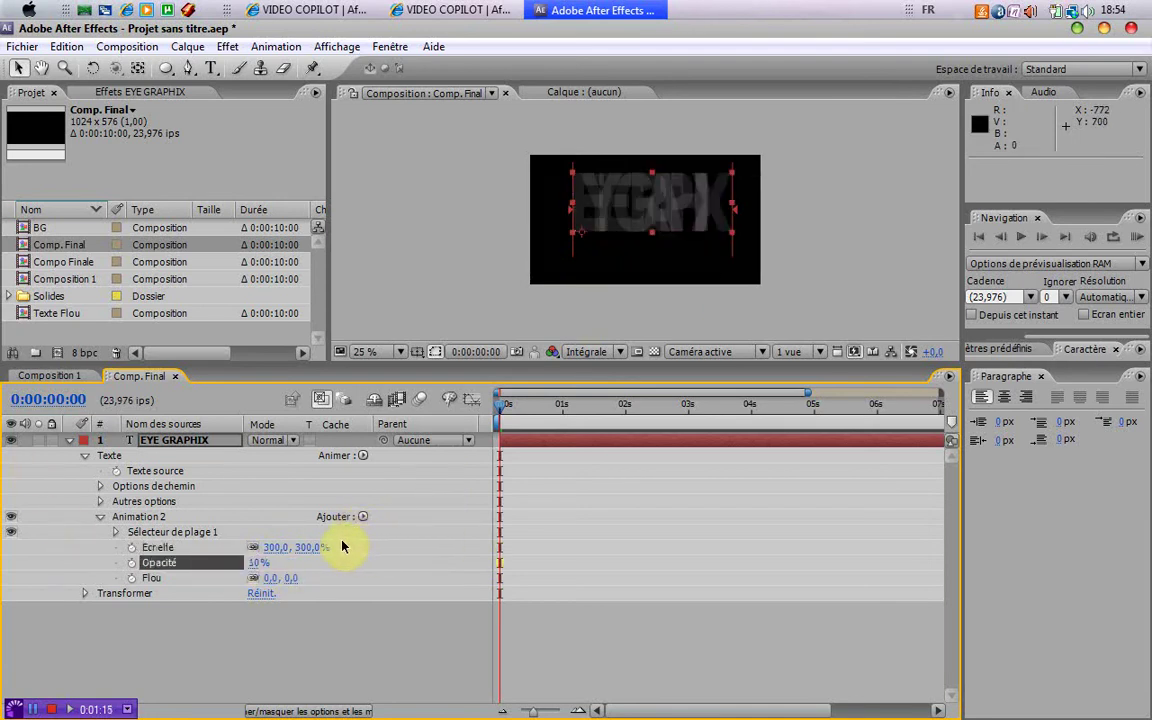
Set the Animation 2 animator's Flou to 100 in both dimensions.
click(270, 578)
text(1)
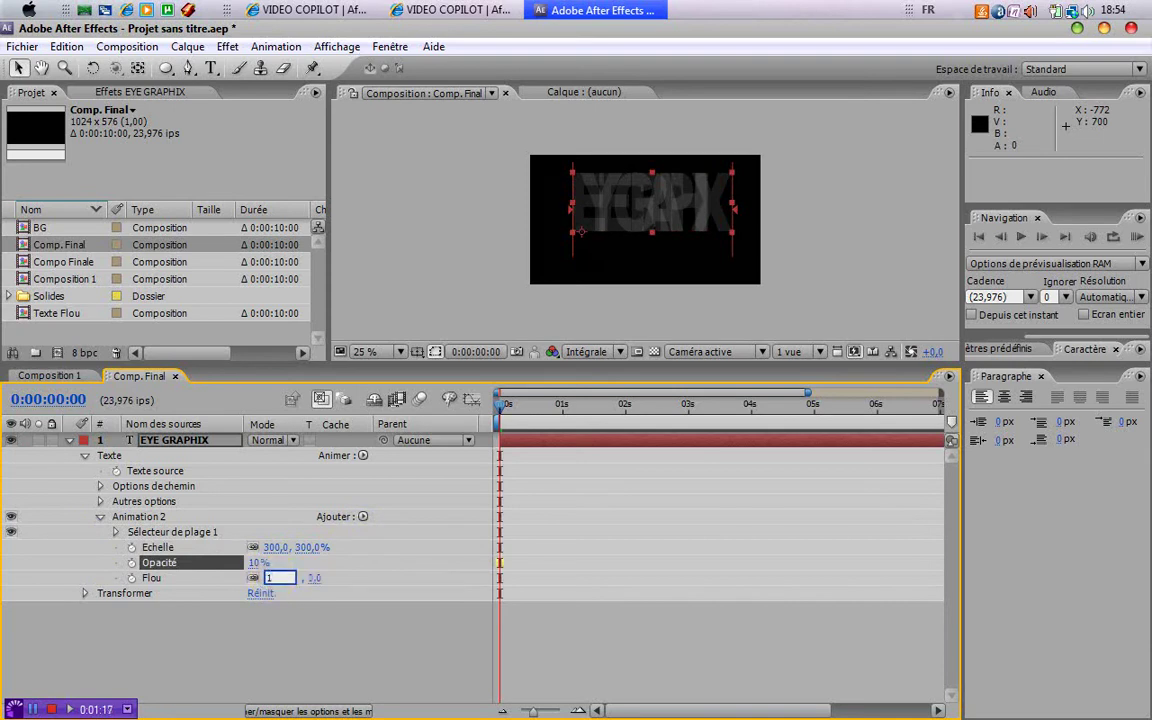
text(00)
key(Return)
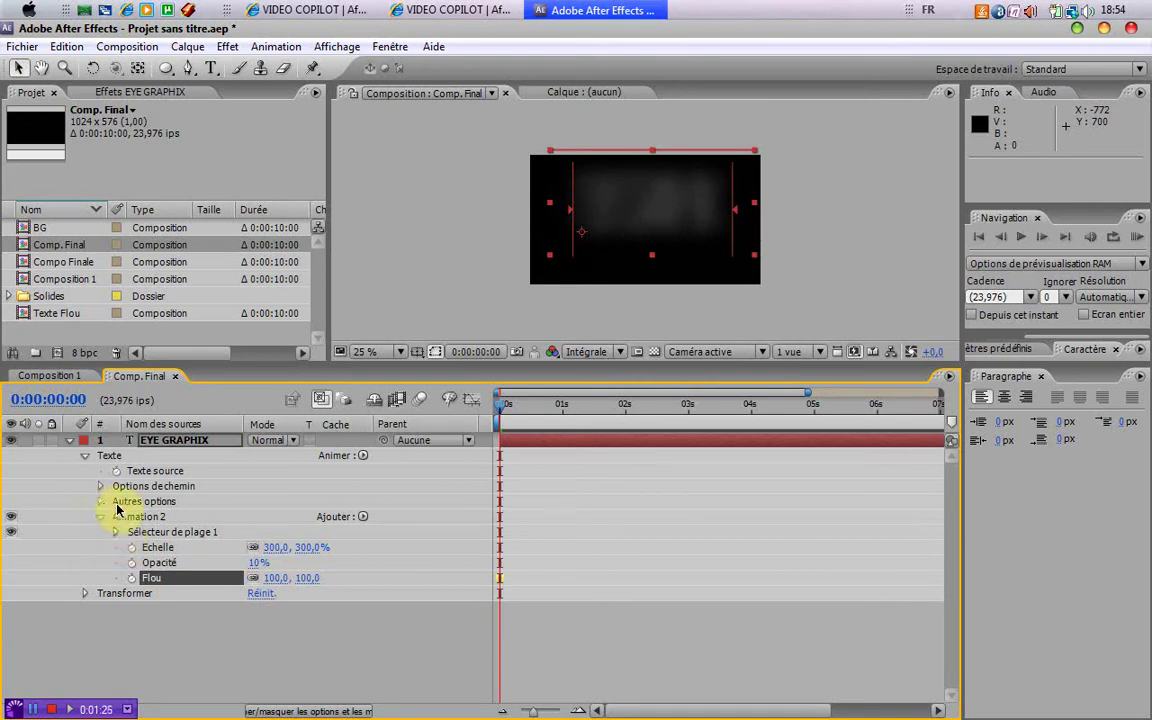
Set the vertical Alignement du point d'ancrage of the EYE GRAPHIX text to -50%, widening the source name column to read the options.
click(101, 504)
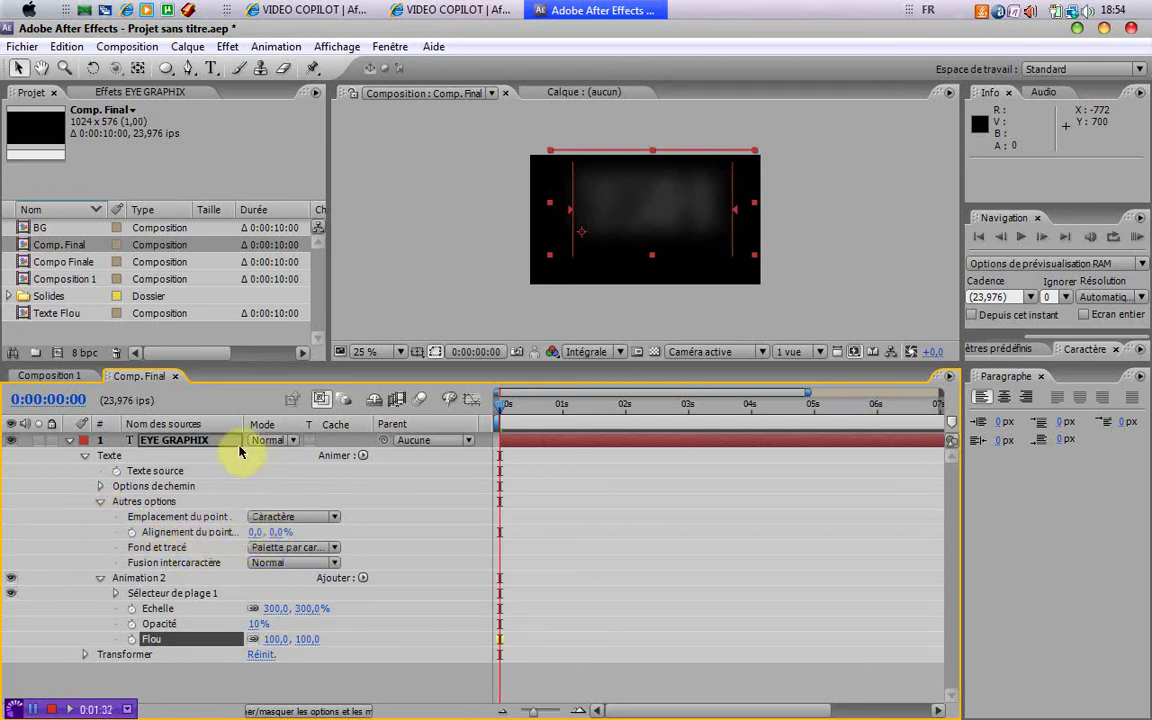
drag(245, 424, 328, 420)
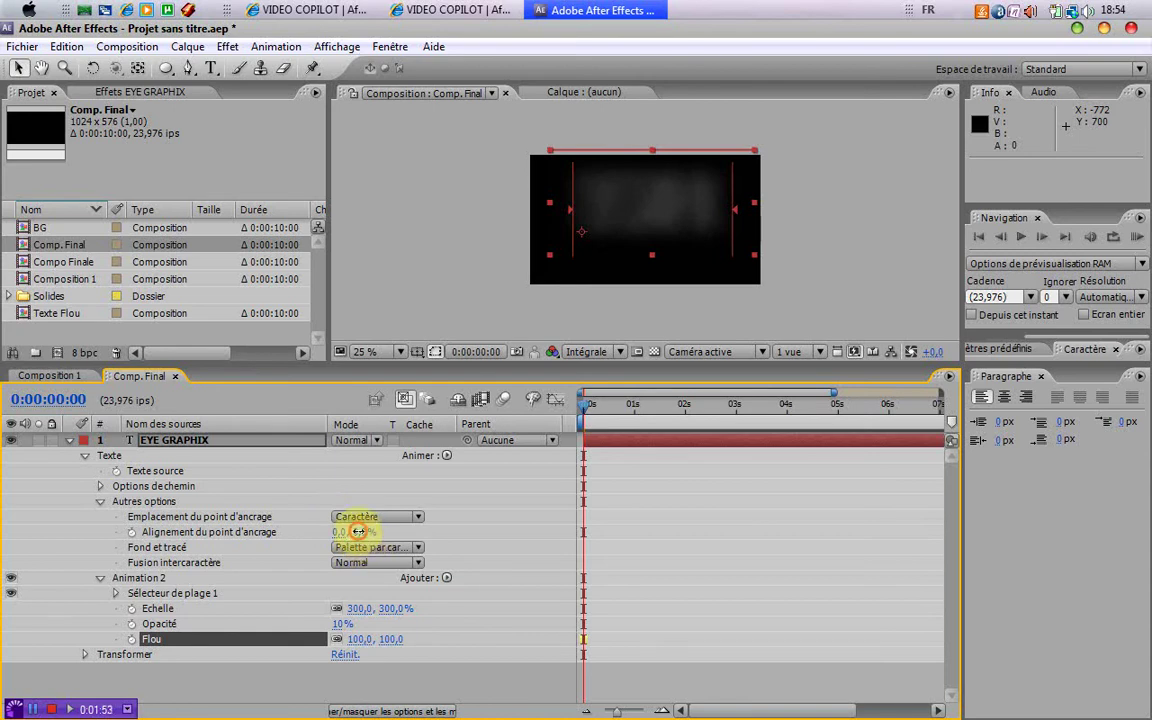
click(361, 531)
key(Return)
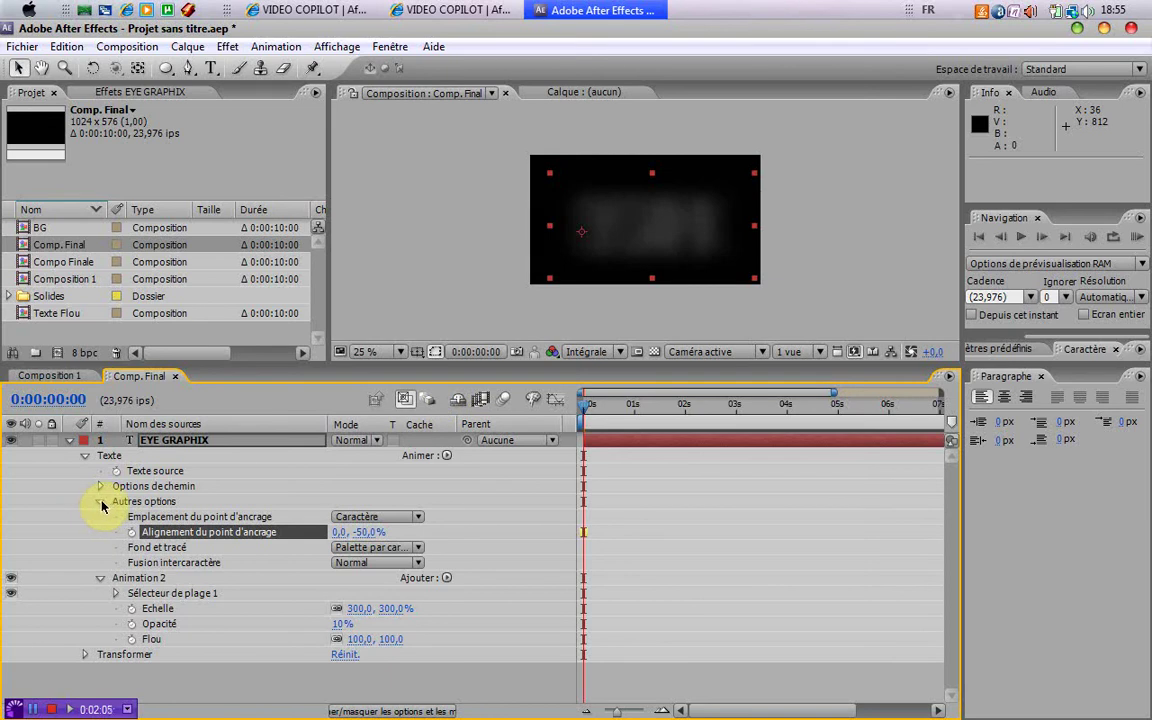
Set the text's Emplacement du point d'ancrage to Ligne, comparing it with Caractère, and collapse Autres options.
click(195, 516)
click(378, 517)
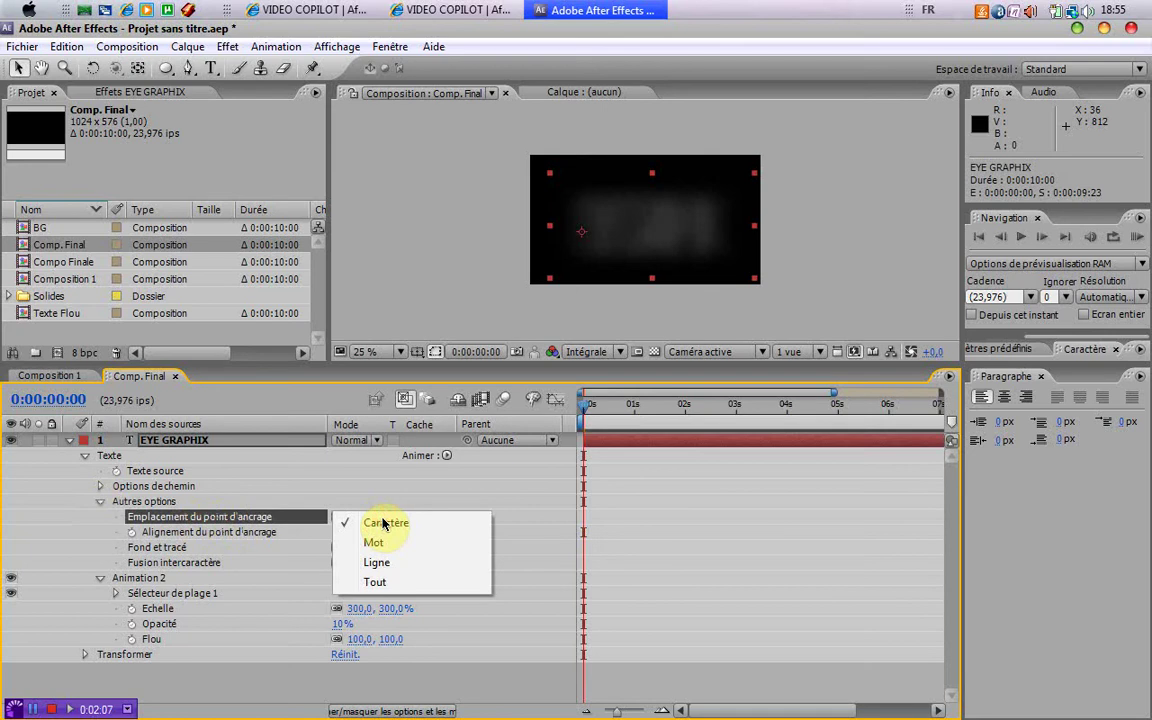
click(388, 563)
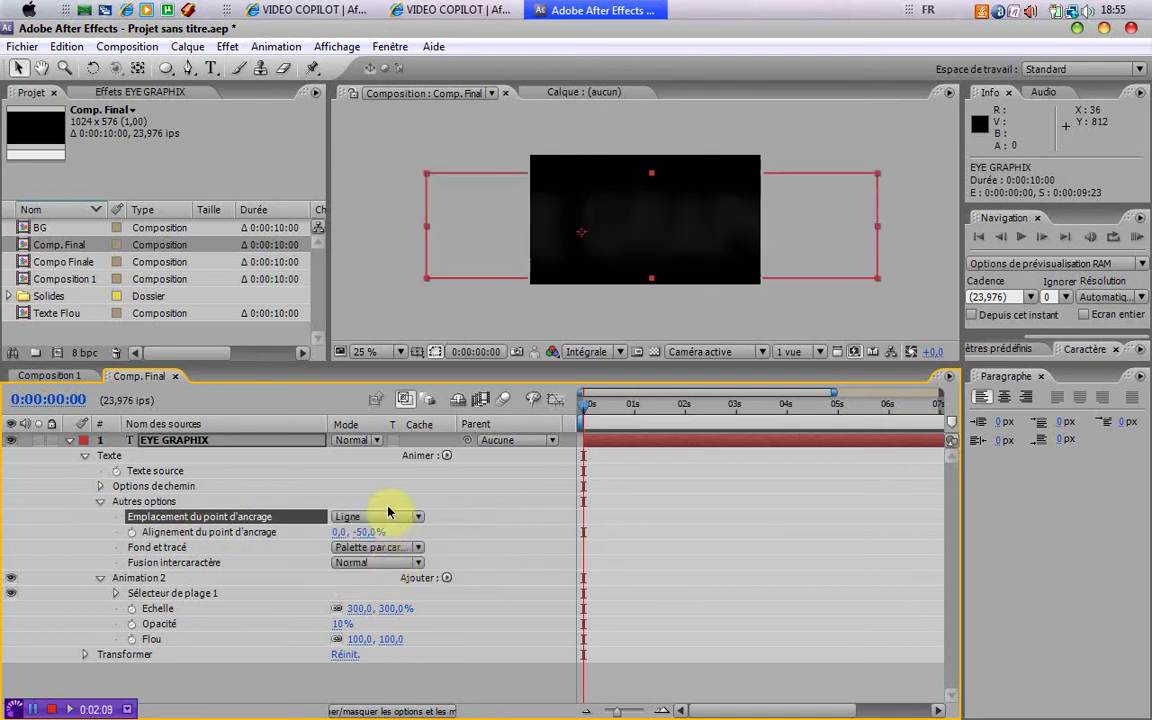
click(415, 517)
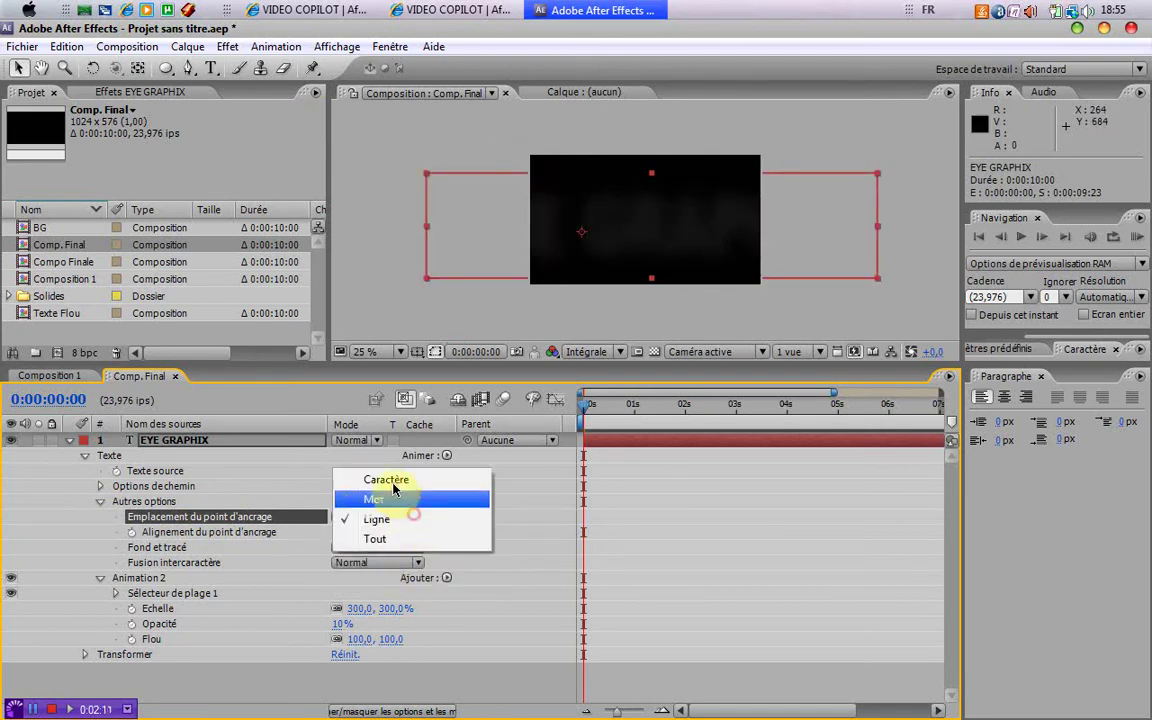
click(392, 483)
click(423, 517)
click(390, 562)
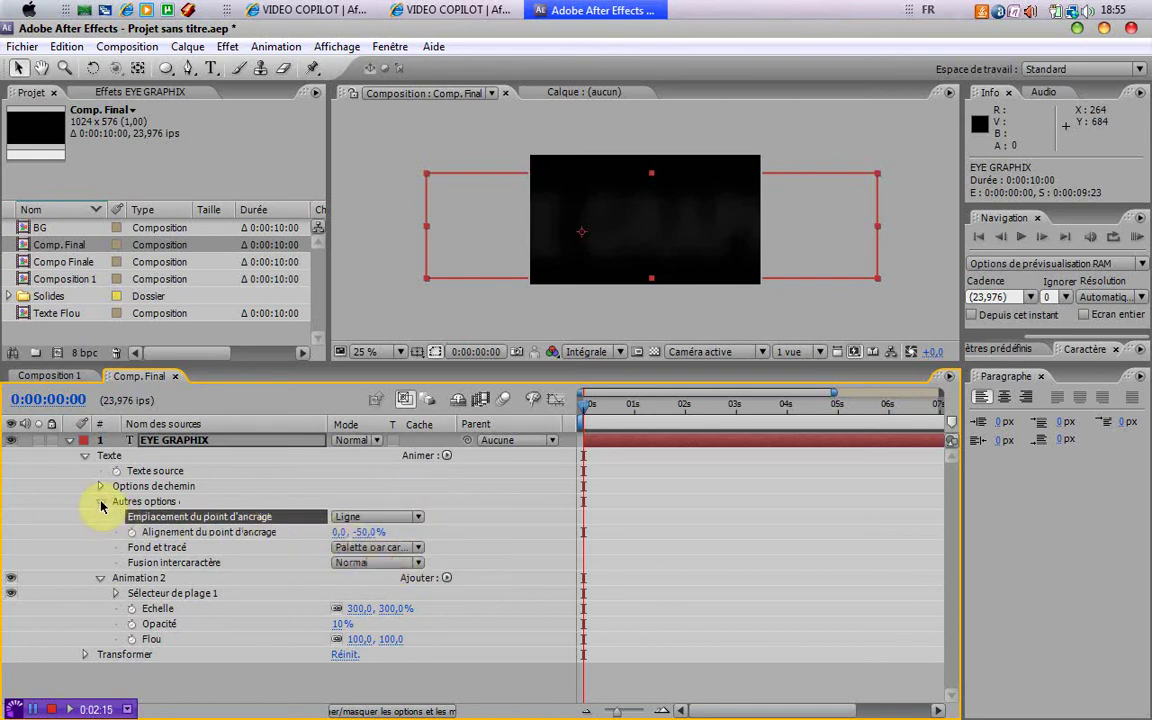
click(100, 504)
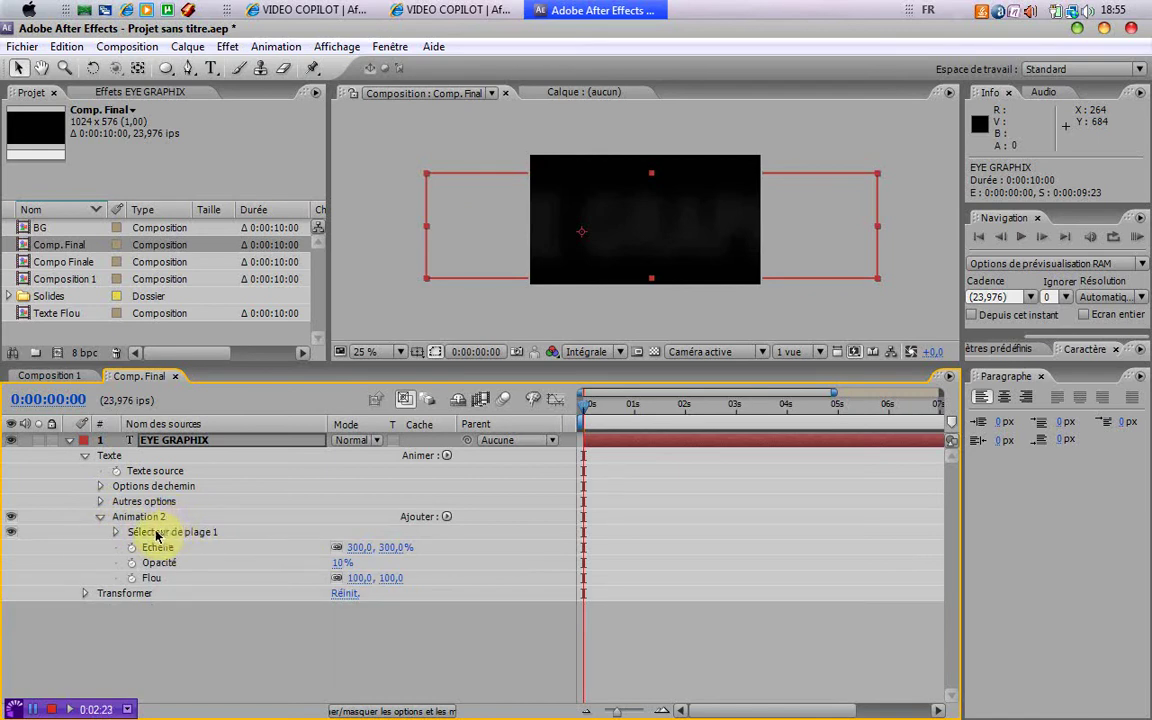
Start keyframing the Décalage of Sélecteur de plage 1 at 0 seconds with a value of 100%.
click(155, 534)
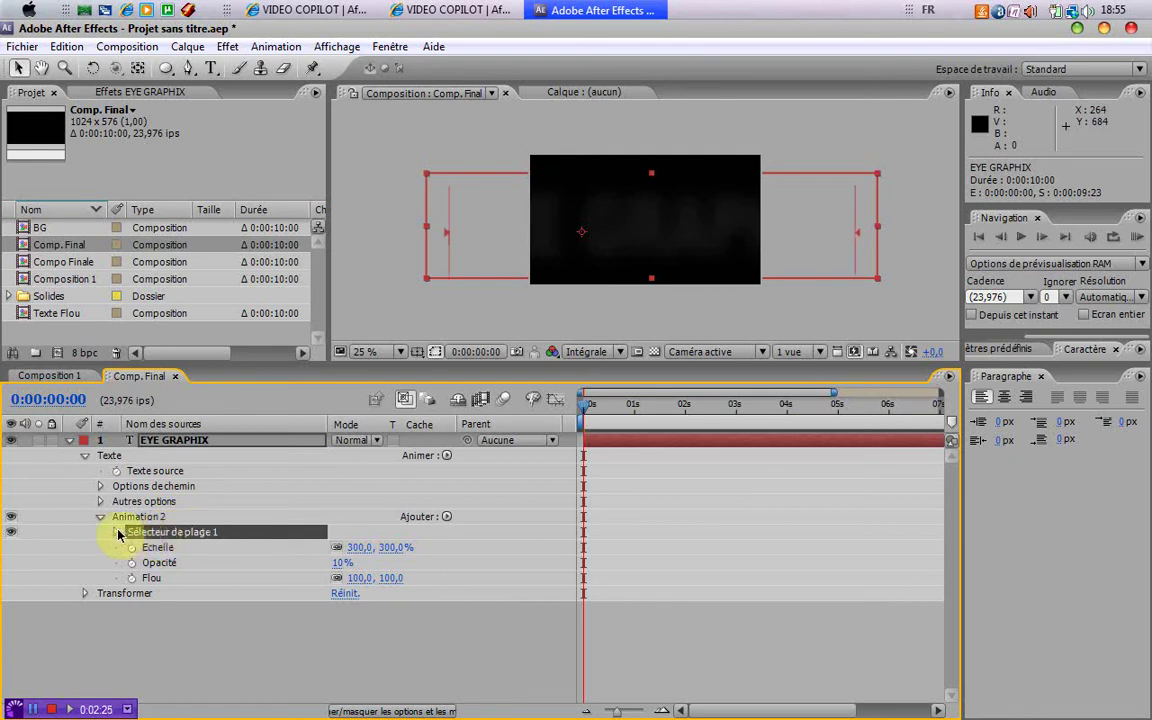
click(117, 532)
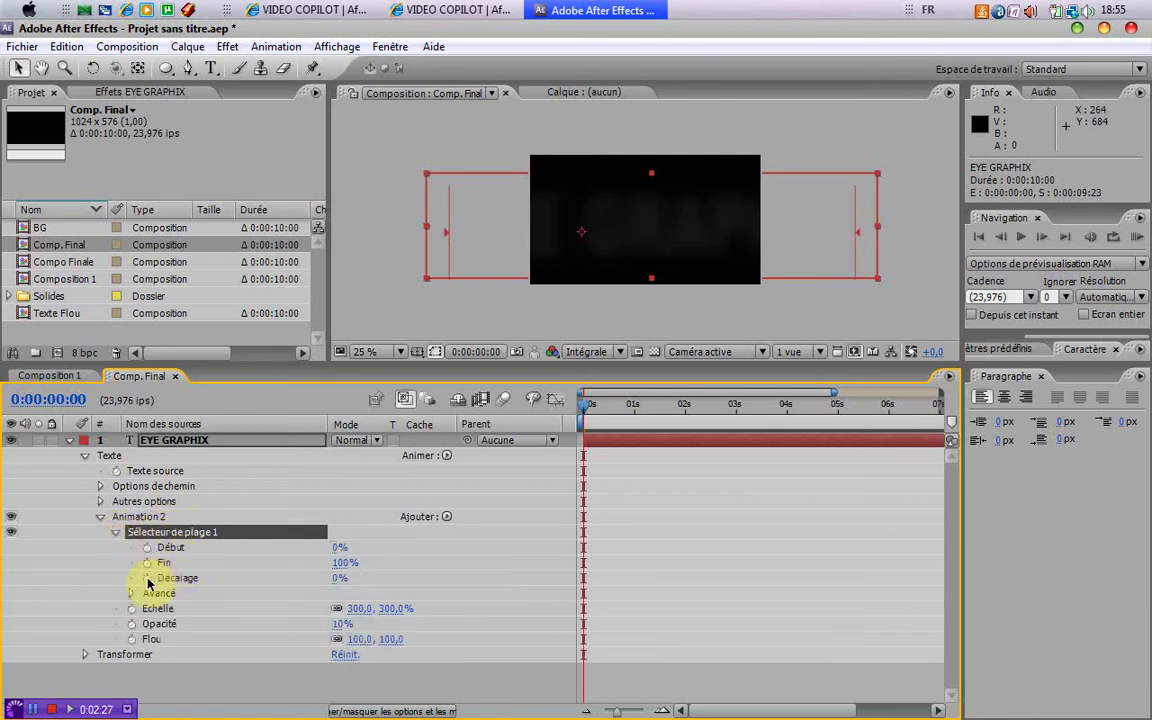
click(147, 579)
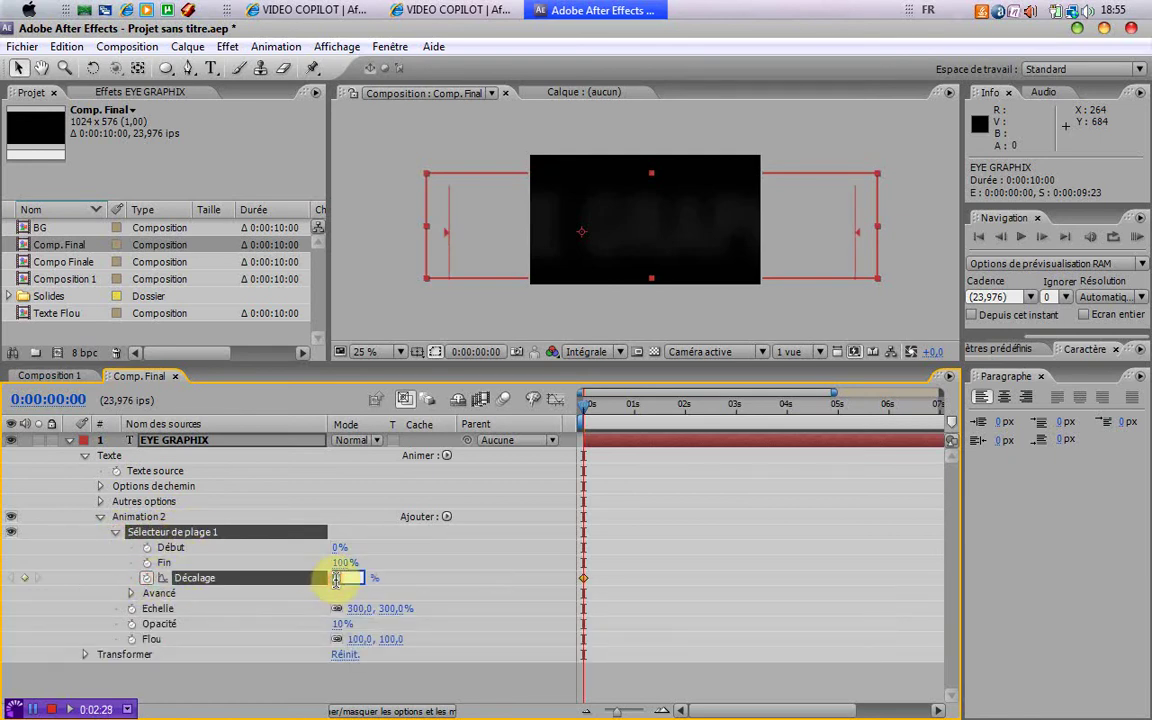
text(100)
key(Return)
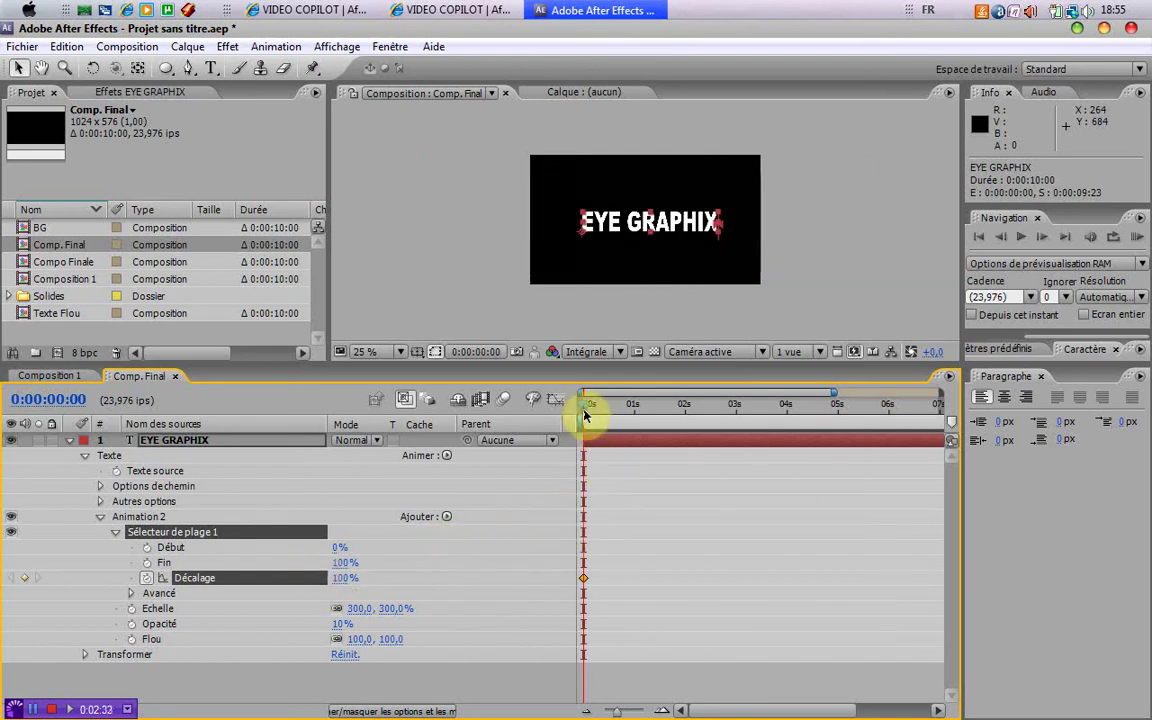
Add a Décalage keyframe of -100% at 0:00:02:00 for Sélecteur de plage 1.
drag(585, 410, 686, 419)
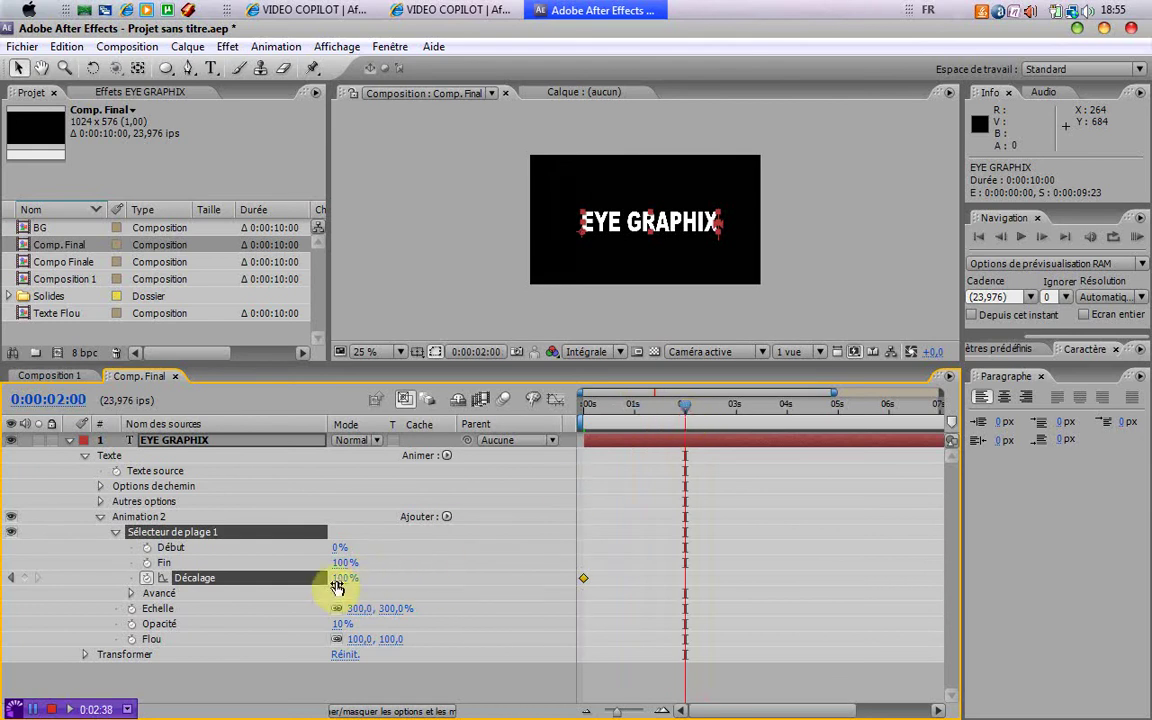
key(BackSpace)
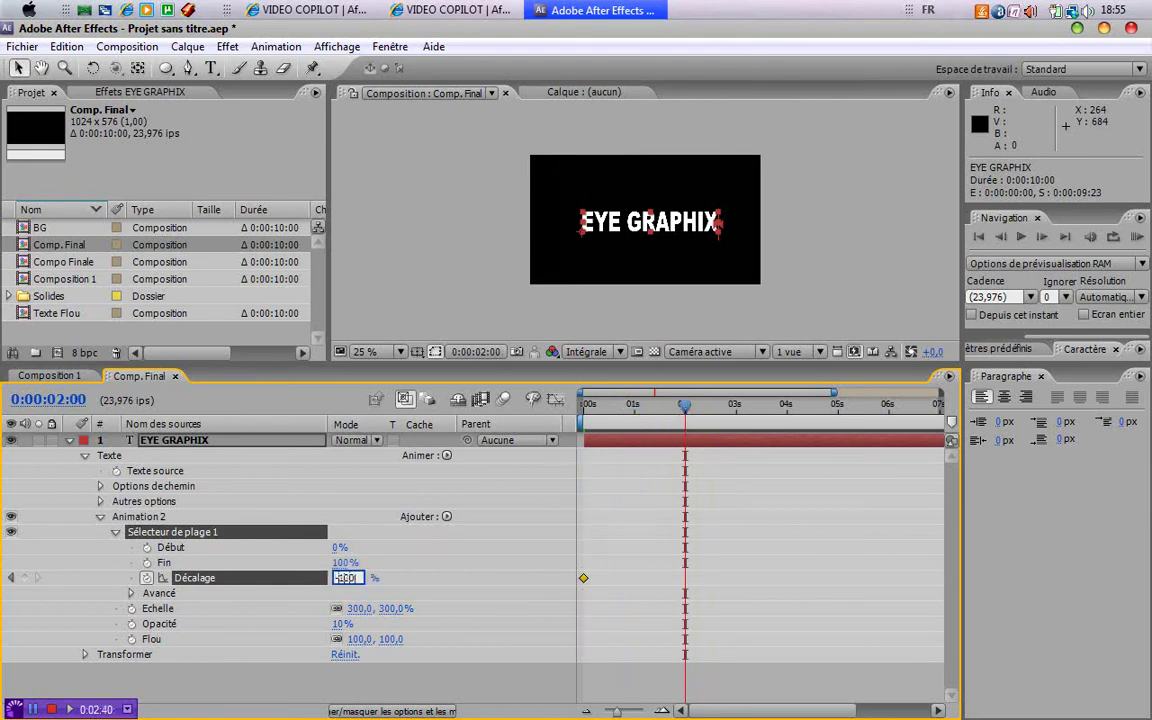
text(-100)
key(Return)
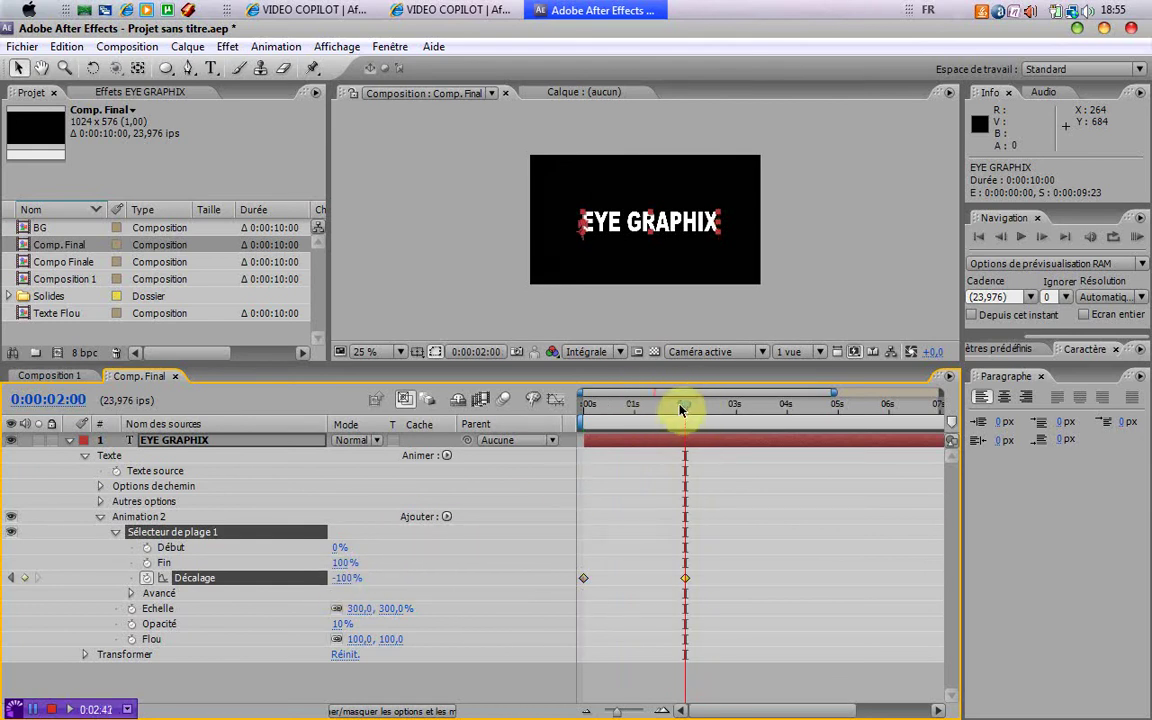
Scrub the letter reveal around 0:00:01:08, and undo the latest selector and Décalage value changes.
drag(681, 410, 652, 405)
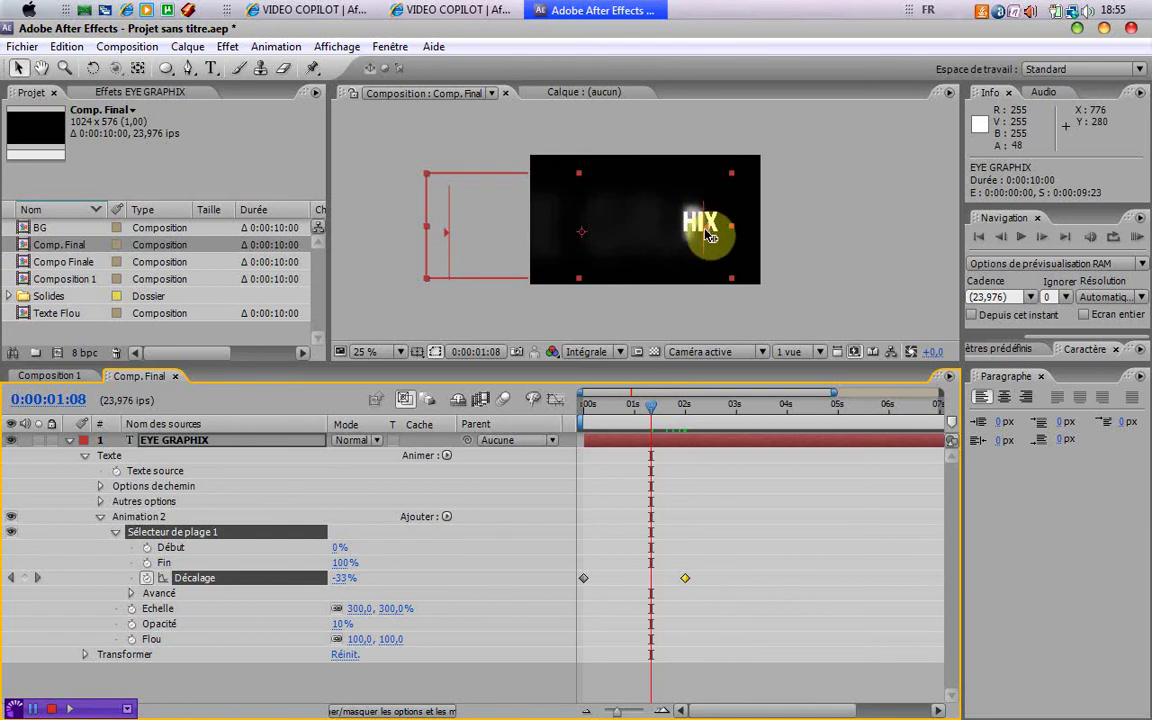
mouse_move(707, 231)
mouse_down()
mouse_move(599, 226)
mouse_move(684, 248)
mouse_move(697, 238)
mouse_up()
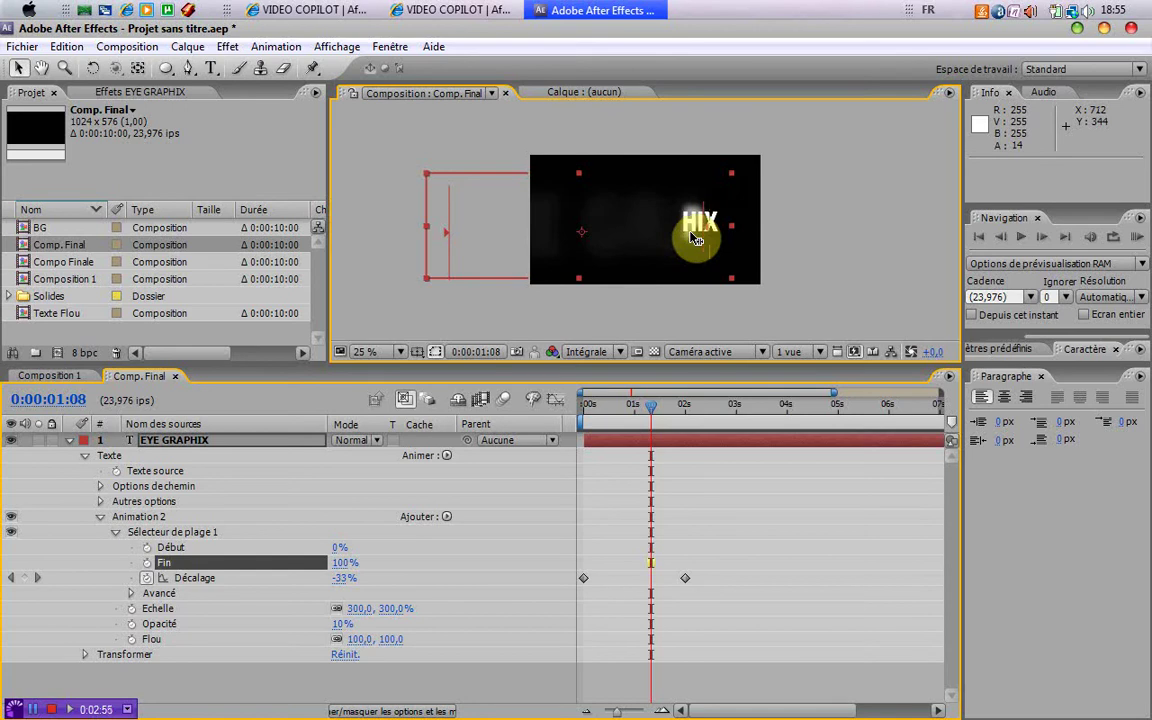
mouse_move(651, 418)
mouse_down()
mouse_move(691, 419)
mouse_move(623, 419)
mouse_move(635, 420)
mouse_up()
key(ctrl+z)
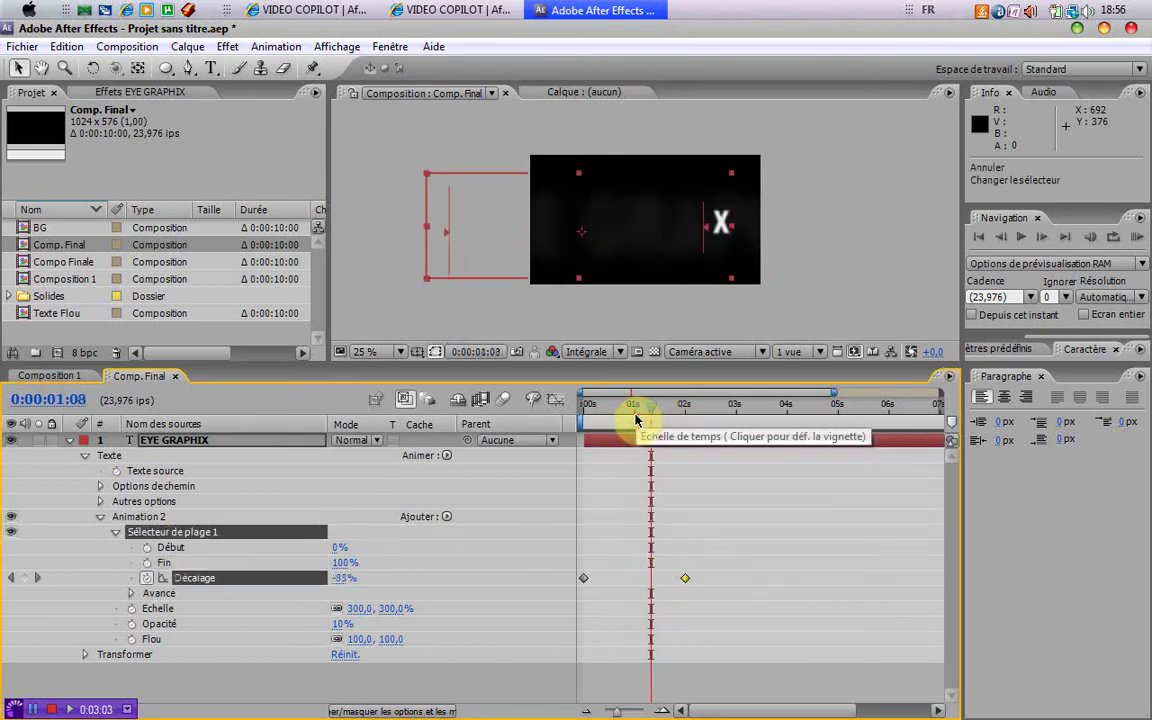
key(k)
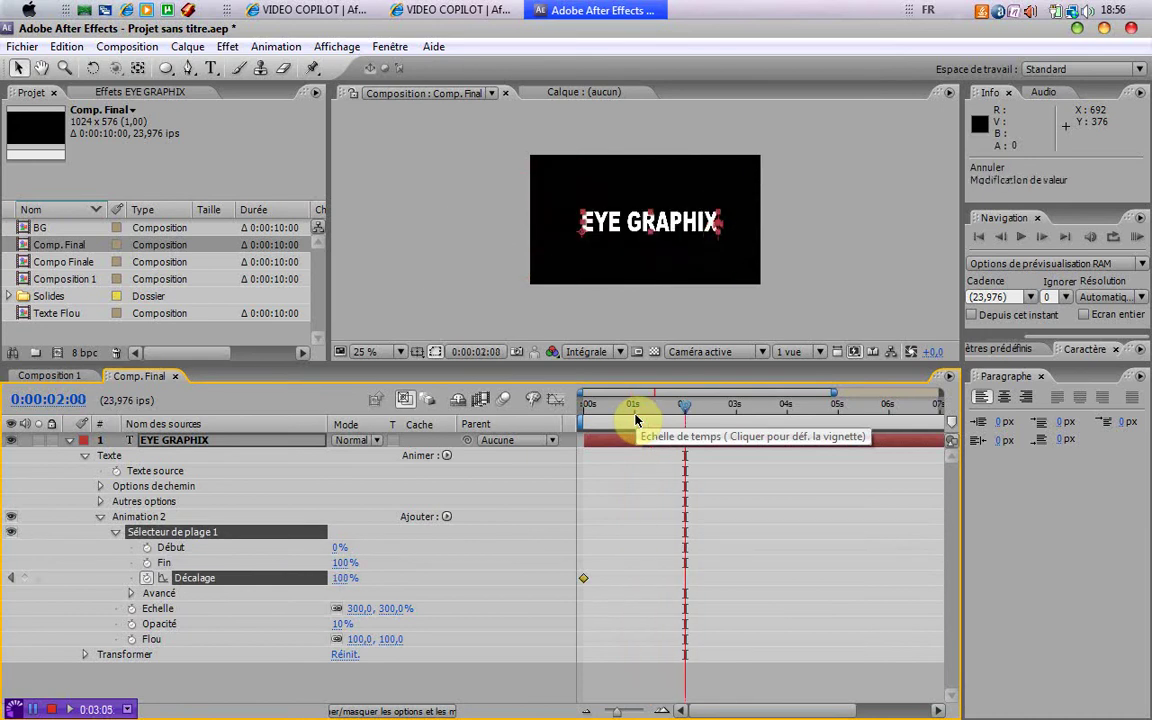
Set the Décalage of Sélecteur de plage 1 to -100% at 0:00:02:00 and scrub through the letter reveal.
click(345, 578)
key(BackSpace)
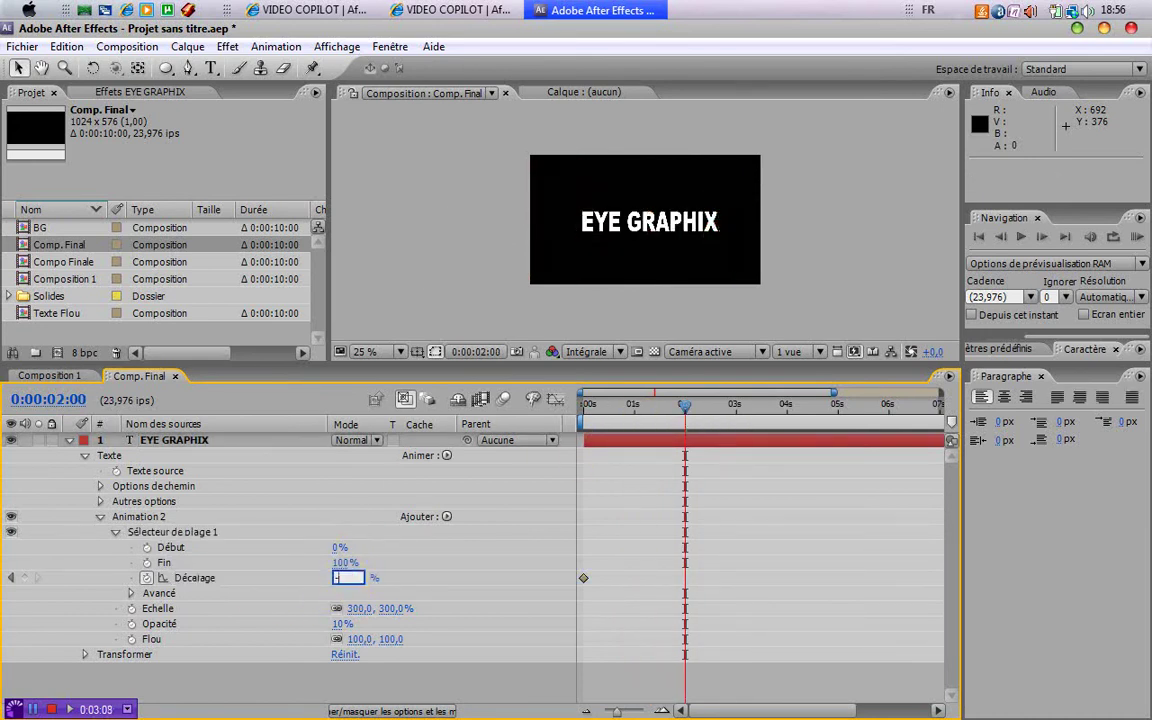
text(-100)
key(Return)
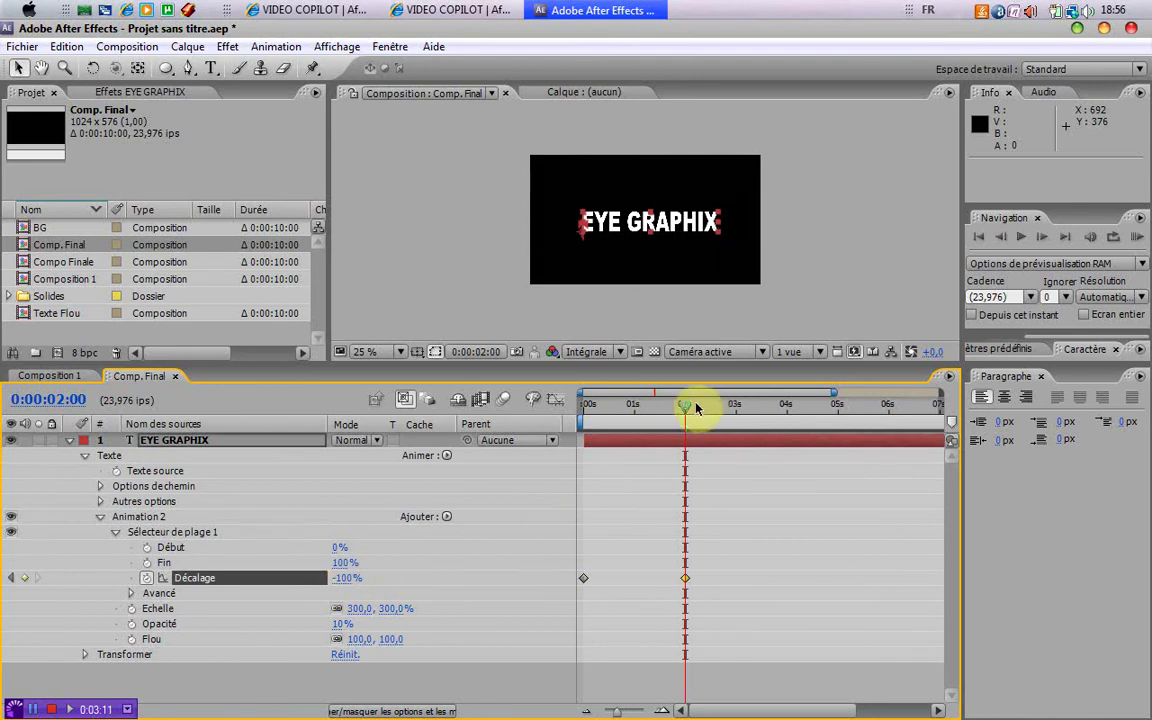
drag(686, 412, 656, 417)
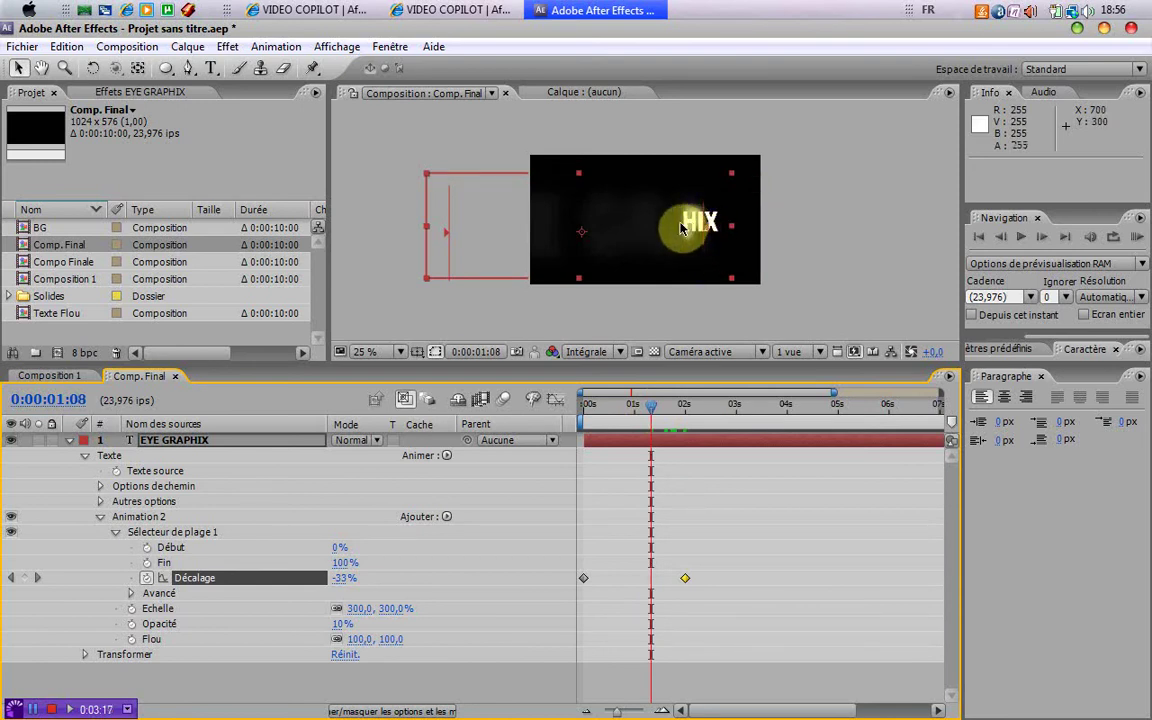
drag(640, 404, 636, 430)
drag(643, 432, 686, 437)
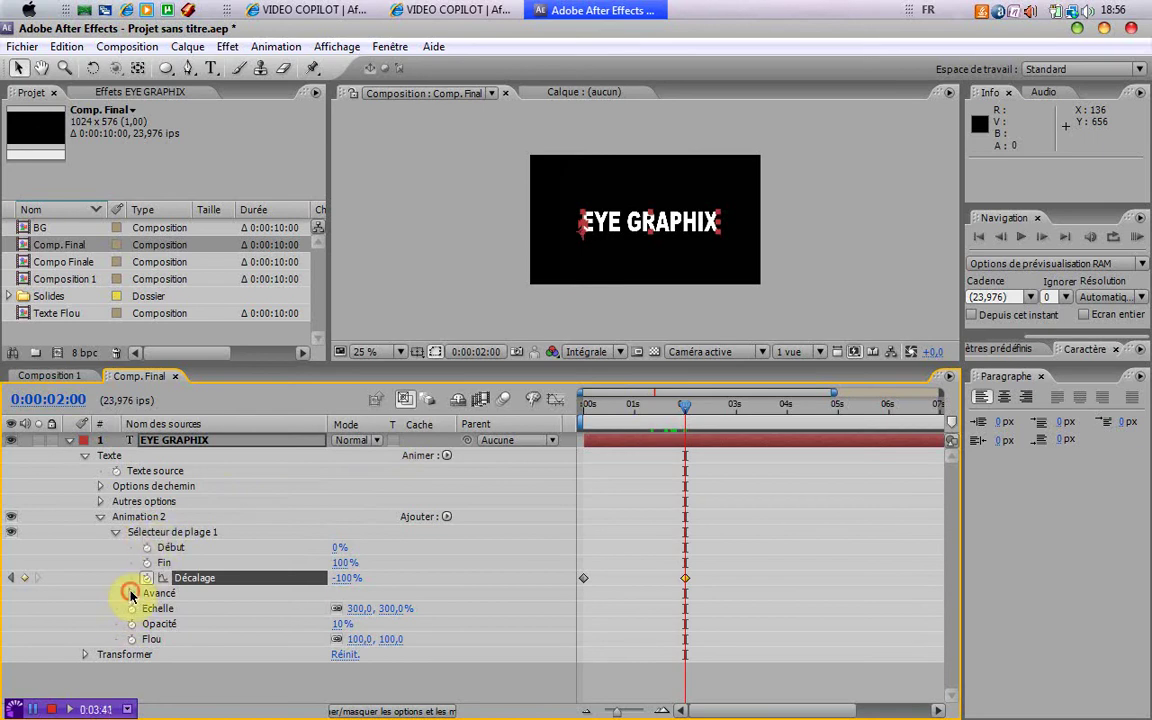
Set the Forme of Sélecteur de plage 1 to Dégradé du bas in its Avancé options and preview the reveal.
click(130, 593)
scroll(130, 597, down, 1)
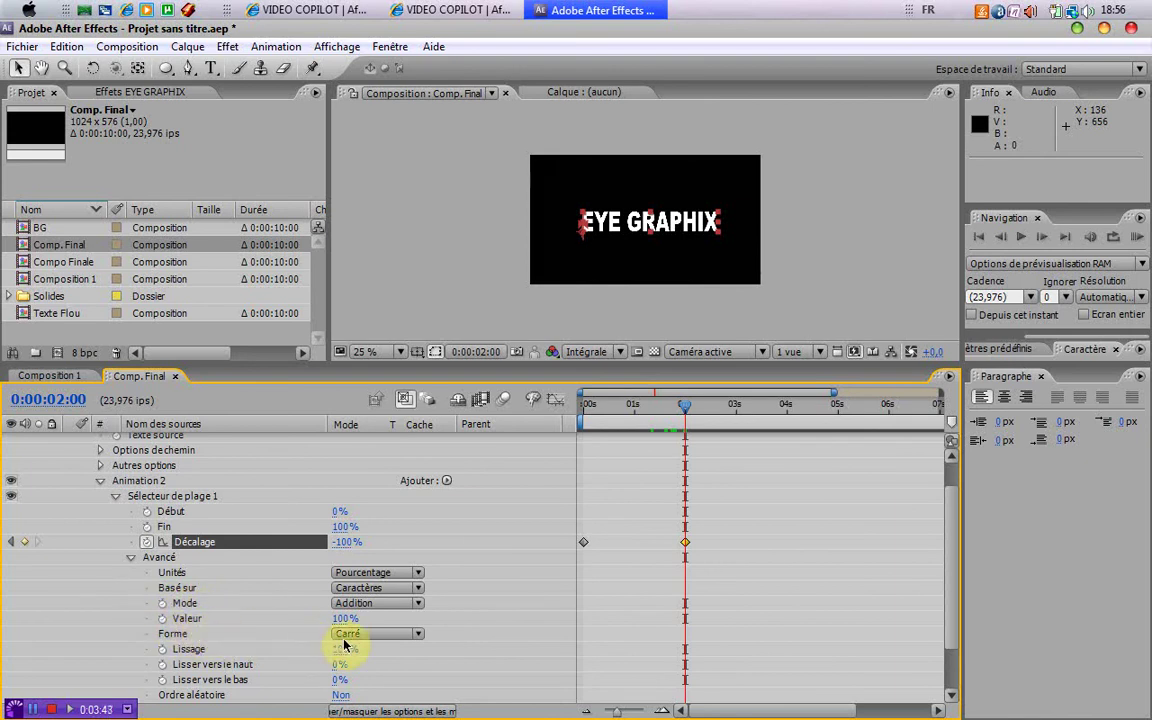
click(417, 638)
click(420, 646)
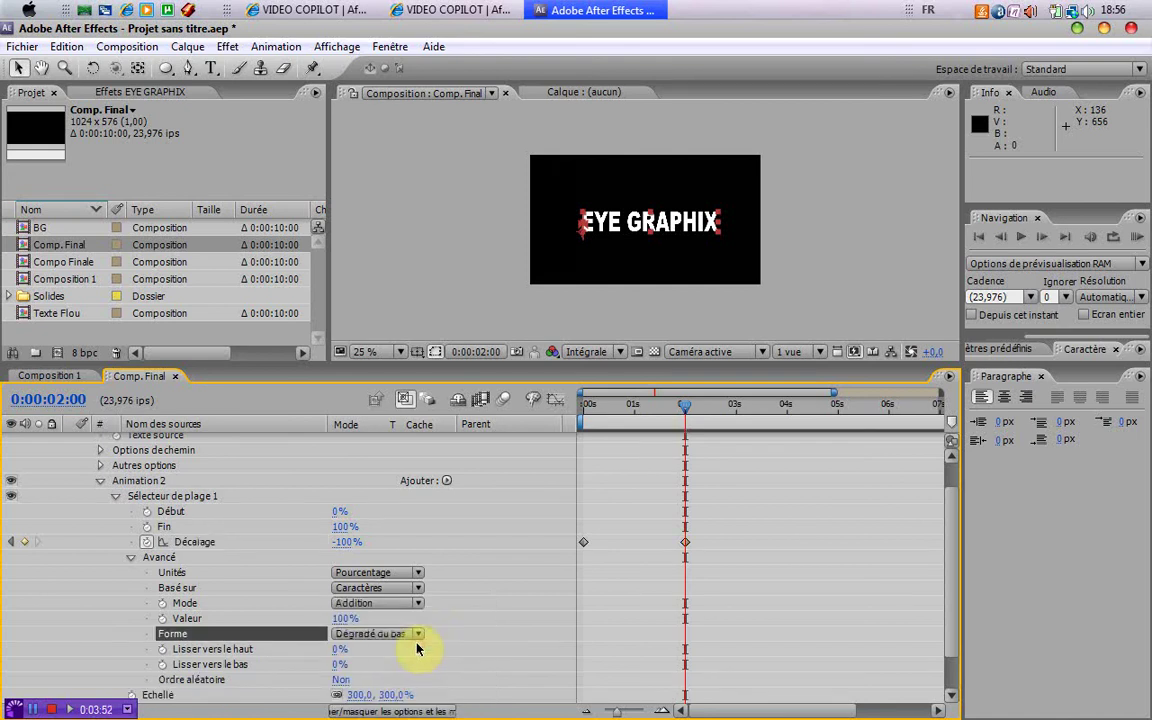
drag(682, 404, 632, 432)
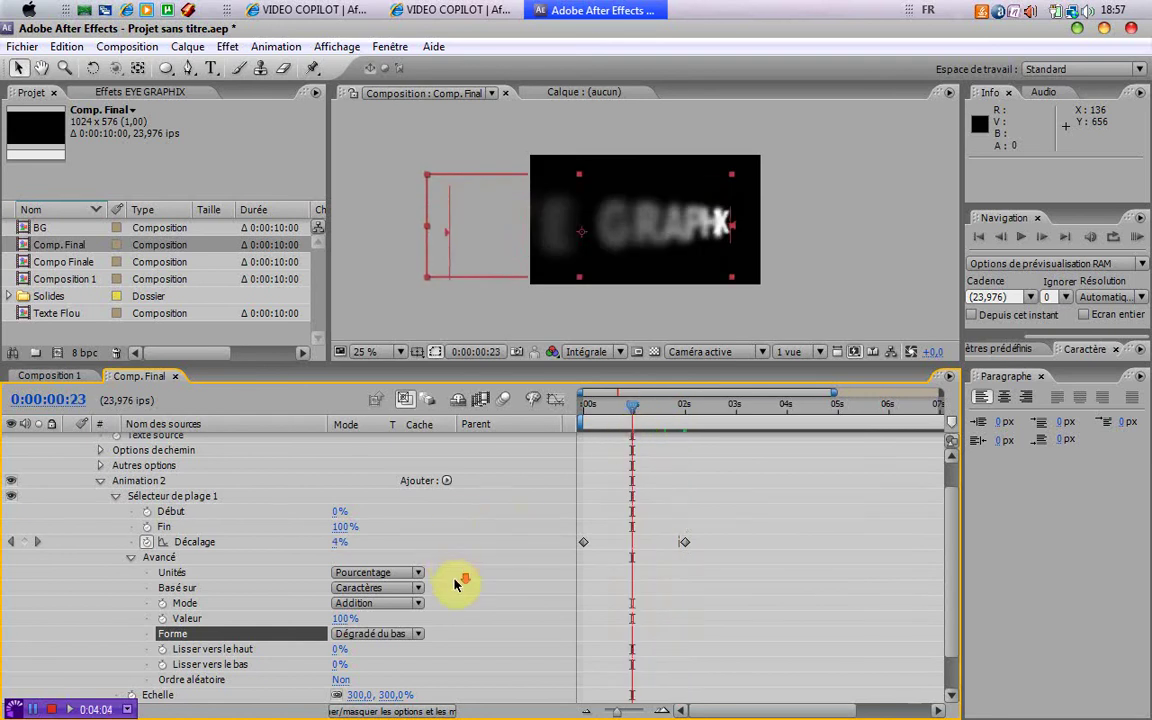
Apply easing to both Décalage keyframes of Sélecteur de plage 1.
scroll(452, 585, down, 1)
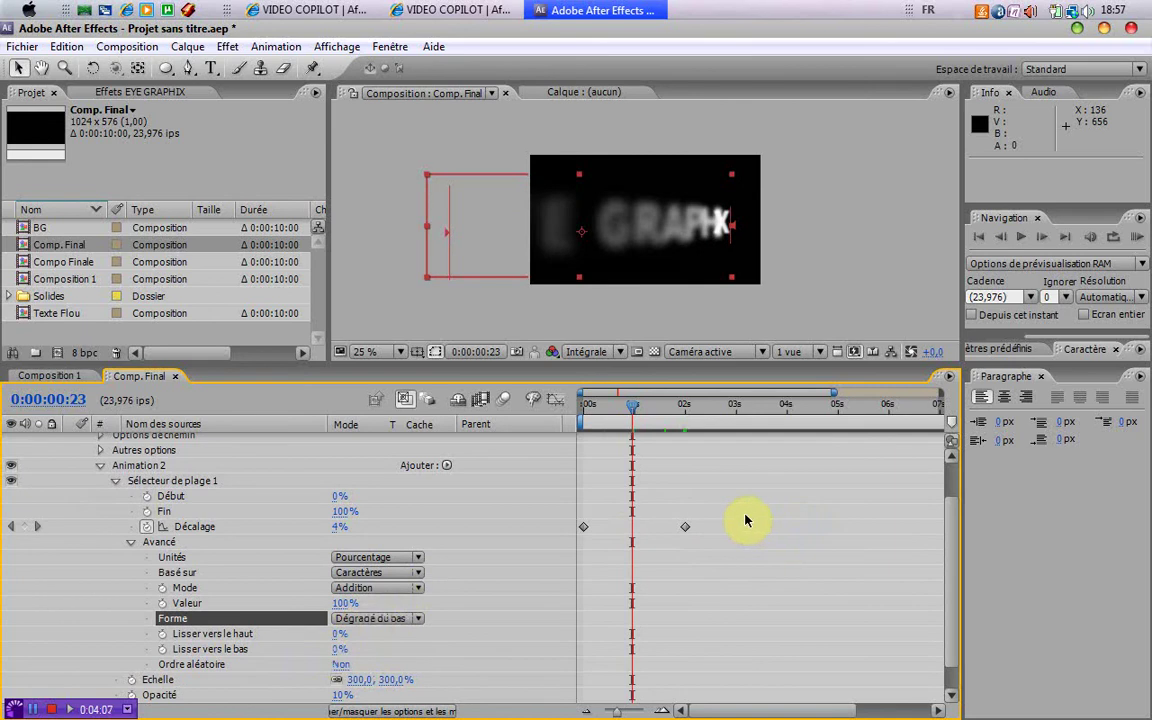
drag(716, 498, 580, 550)
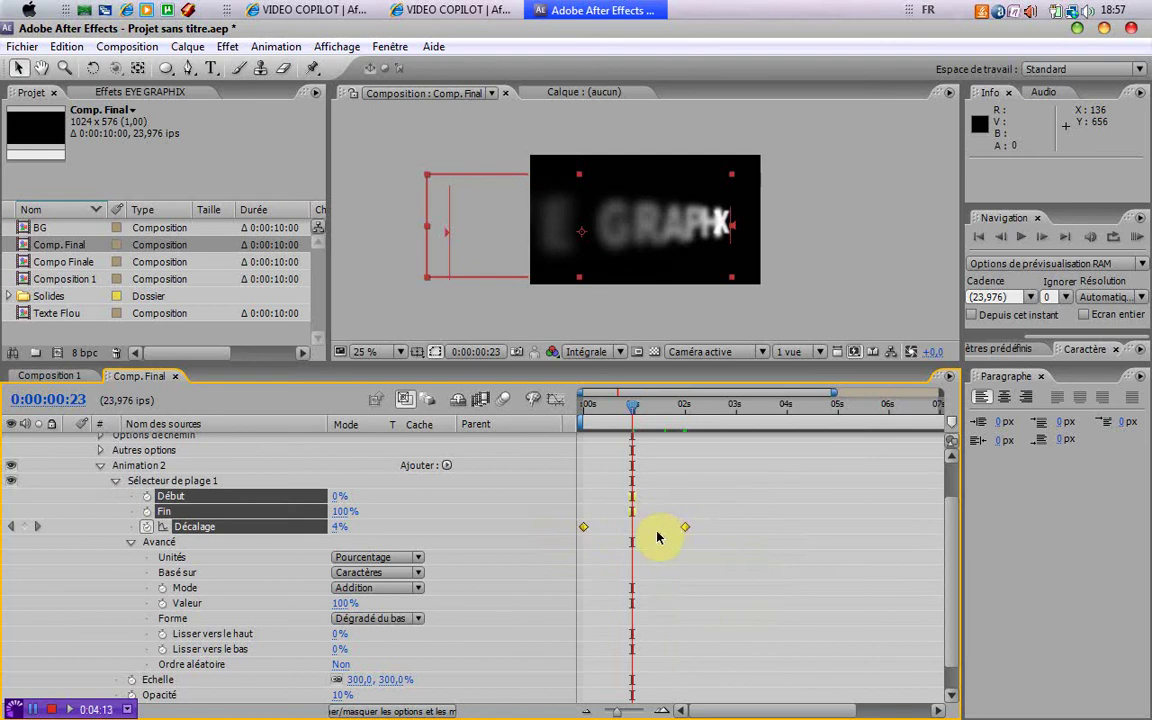
click(709, 524)
drag(628, 544, 583, 543)
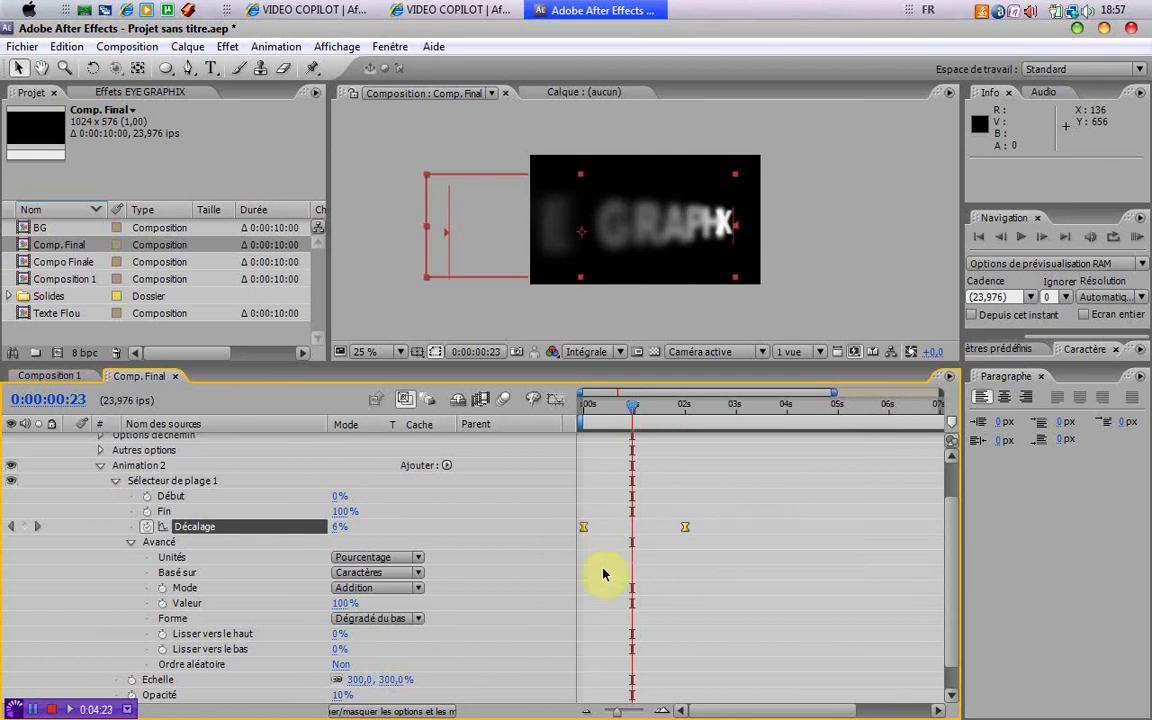
click(603, 574)
Set Lisser vers le bas to 80% for Sélecteur de plage 1 and check the first frames of the reveal.
drag(632, 410, 586, 430)
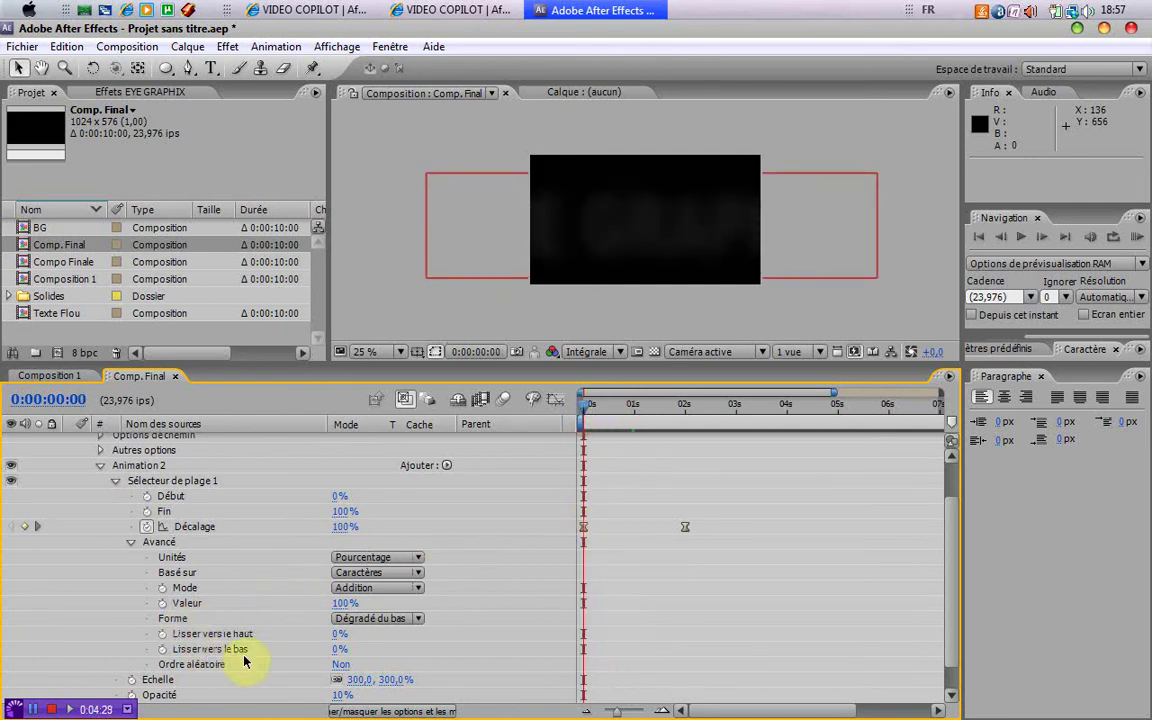
click(336, 650)
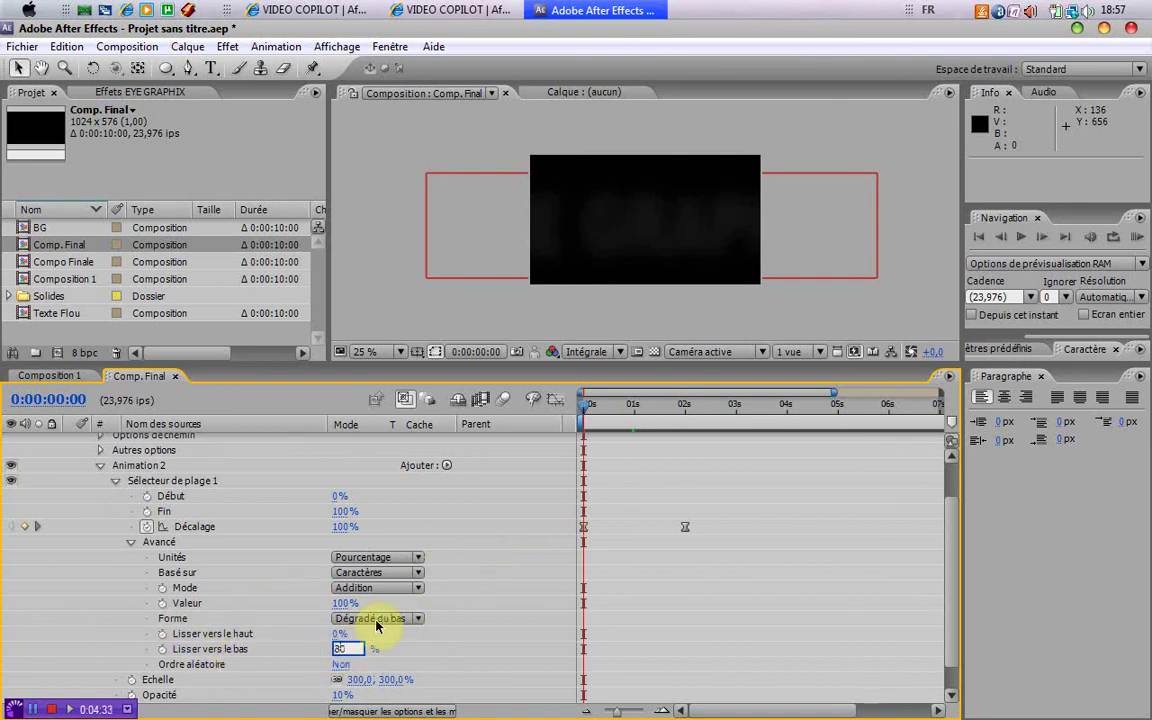
text(80)
key(Return)
mouse_move(590, 405)
mouse_down()
mouse_move(685, 404)
mouse_move(581, 397)
mouse_move(694, 399)
mouse_move(593, 406)
mouse_up()
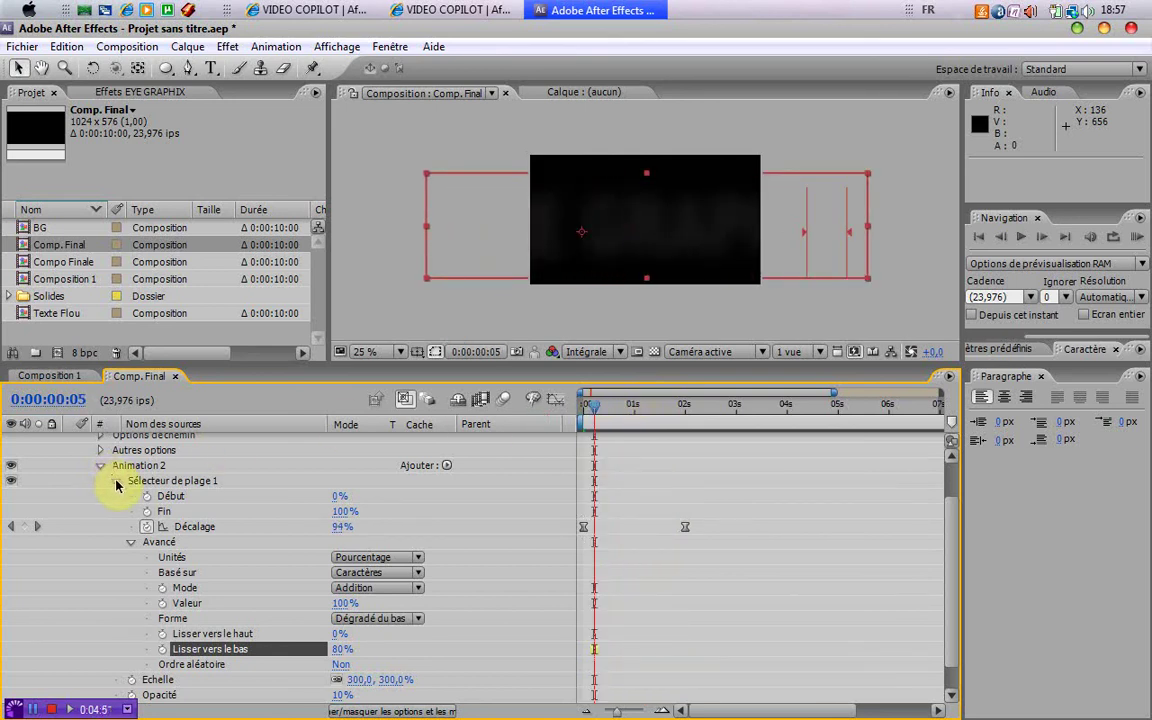
Collapse Sélecteur de plage 1, set the Opacité of Animation 2 to 0%, and scrub the start of the reveal.
click(116, 482)
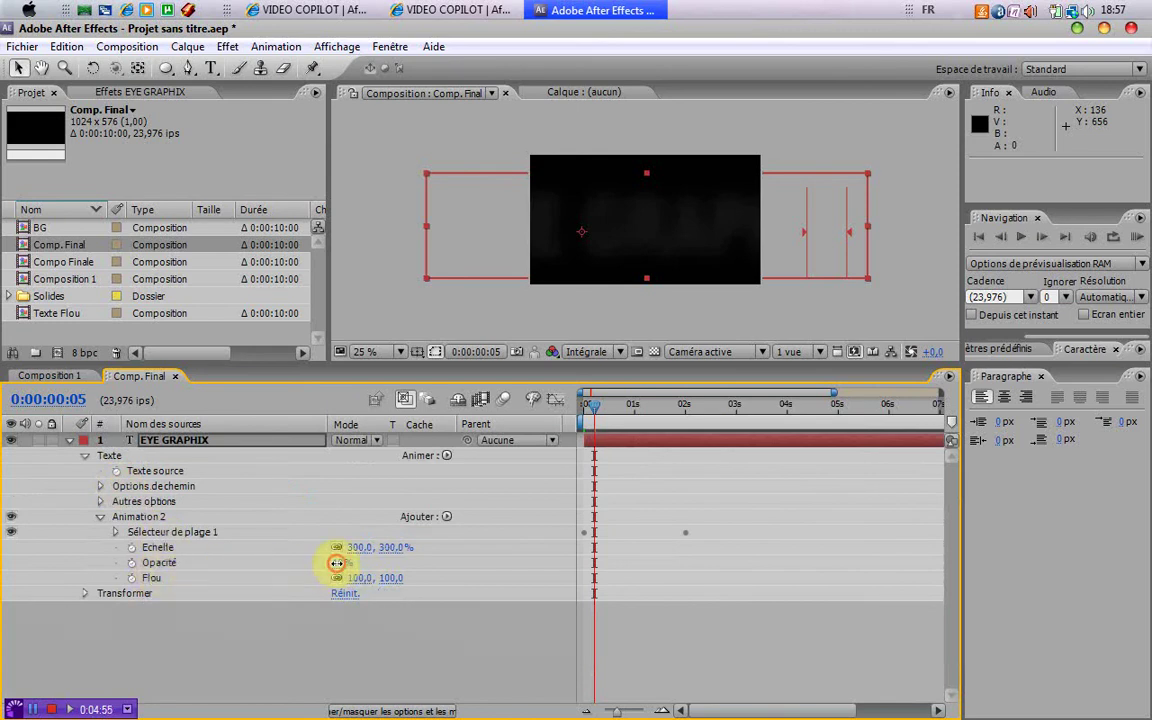
key(Return)
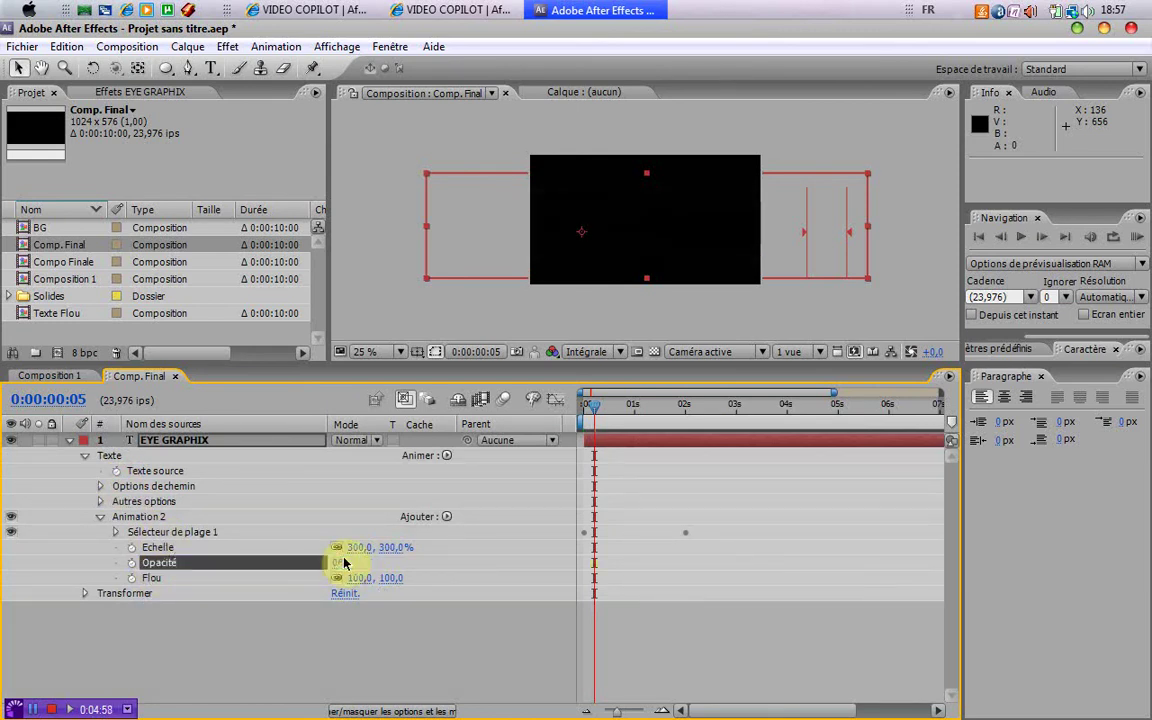
drag(597, 413, 620, 420)
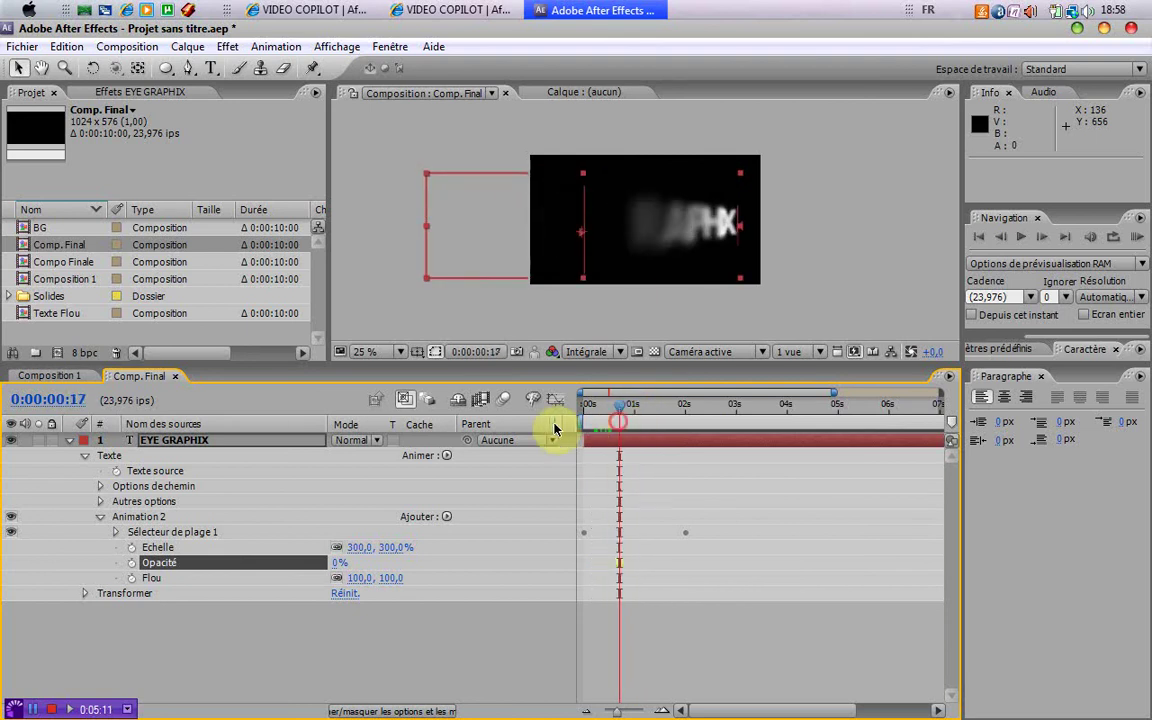
Reopen Sélecteur de plage 1, set Lisser vers le bas to 0%, and scrub the reveal to compare.
click(120, 533)
scroll(145, 572, down, 3)
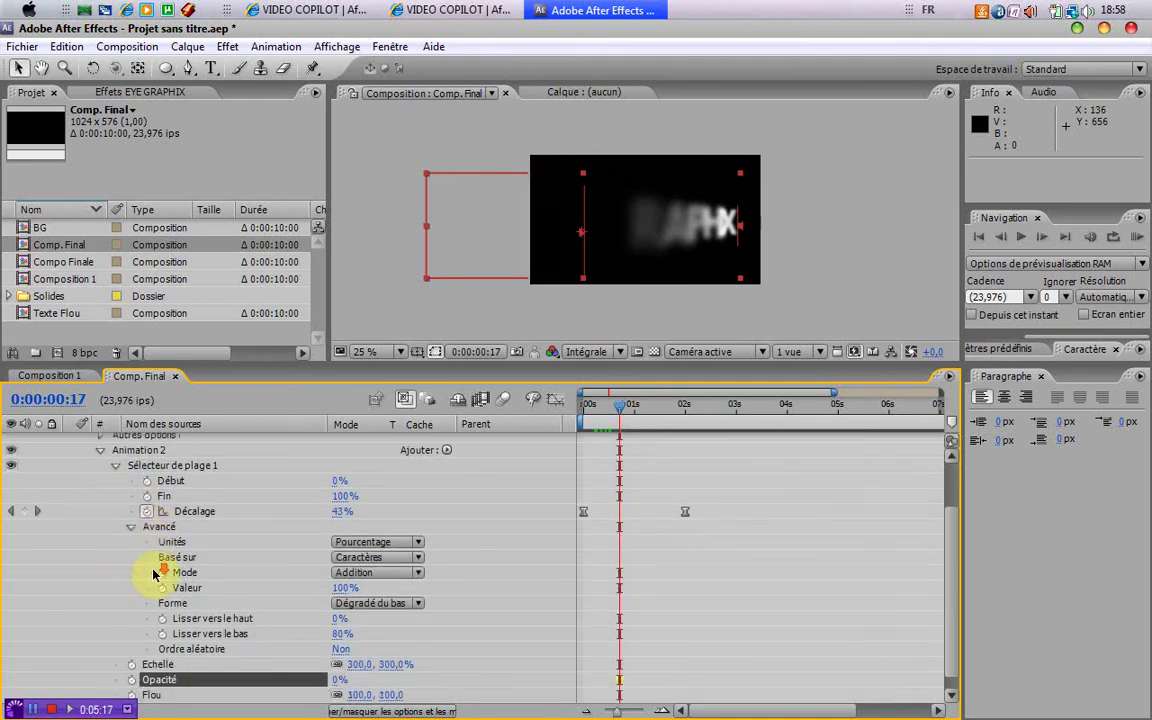
scroll(153, 574, down, 1)
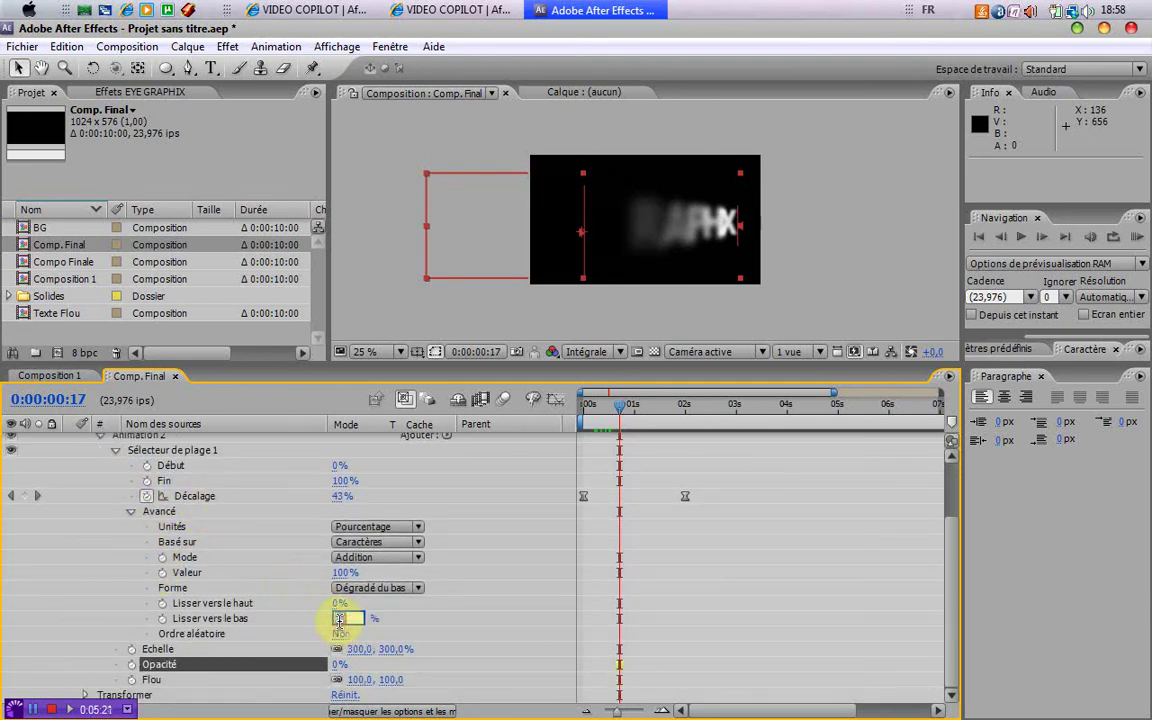
text(0)
key(Return)
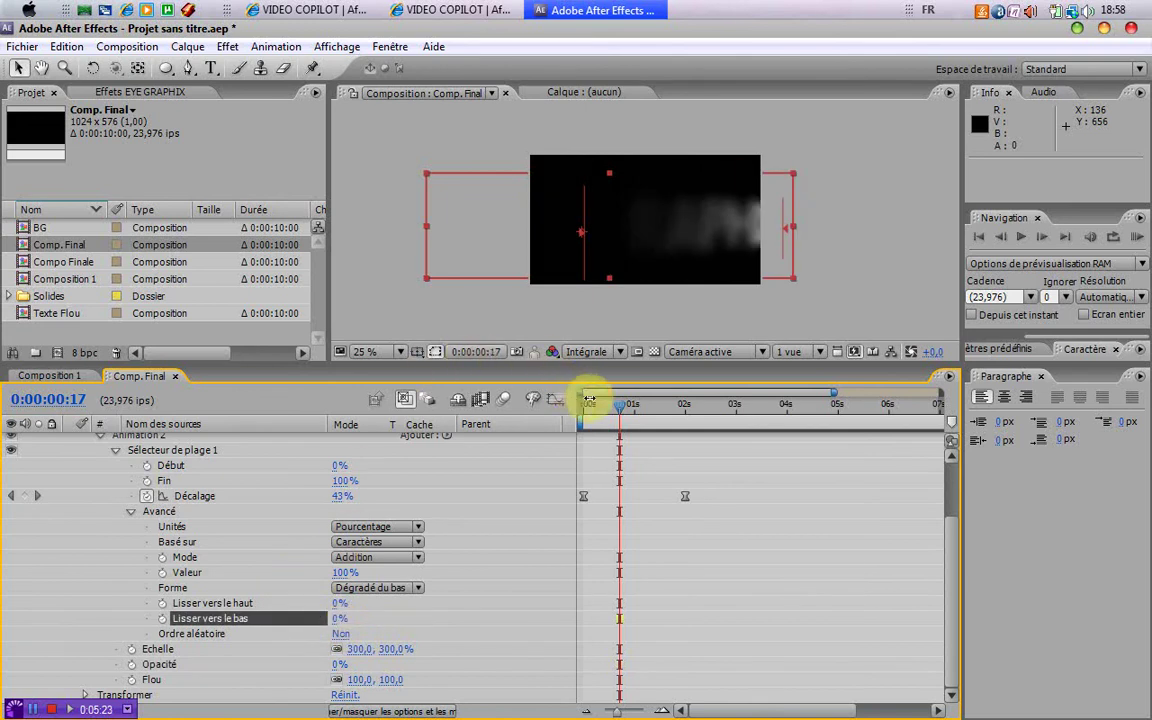
drag(620, 410, 659, 405)
Set Lisser vers le bas to 40% for Sélecteur de plage 1 and collapse the EYE GRAPHIX Texte properties.
click(340, 617)
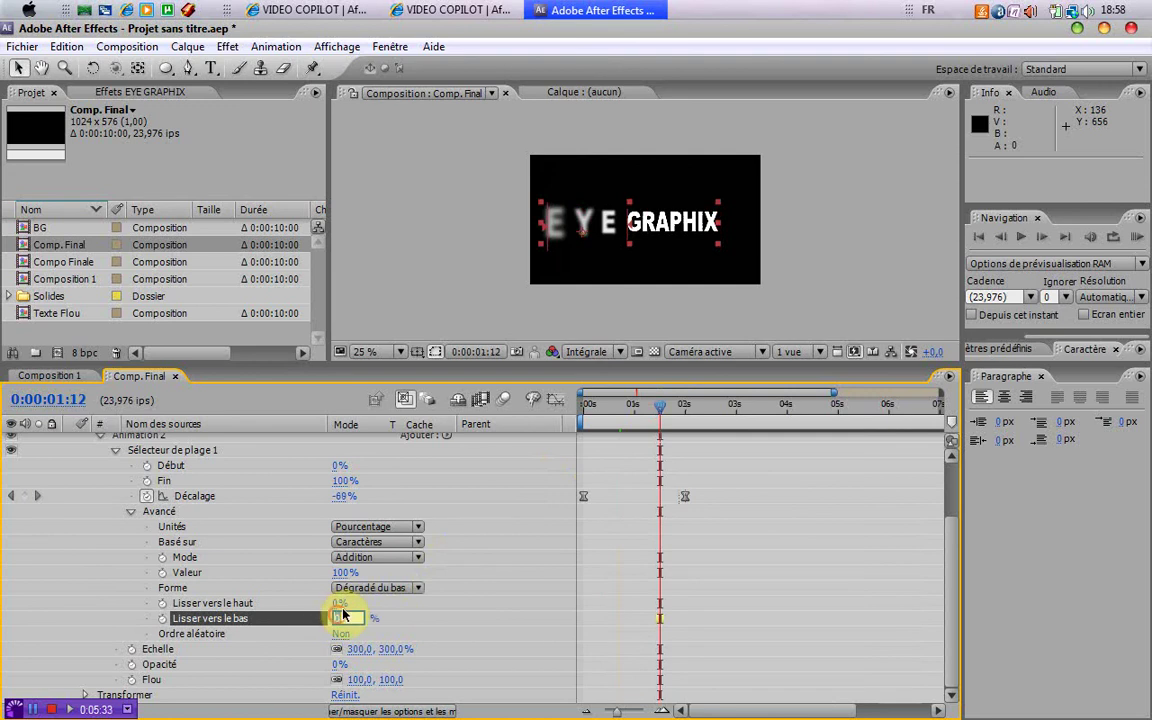
key(Return)
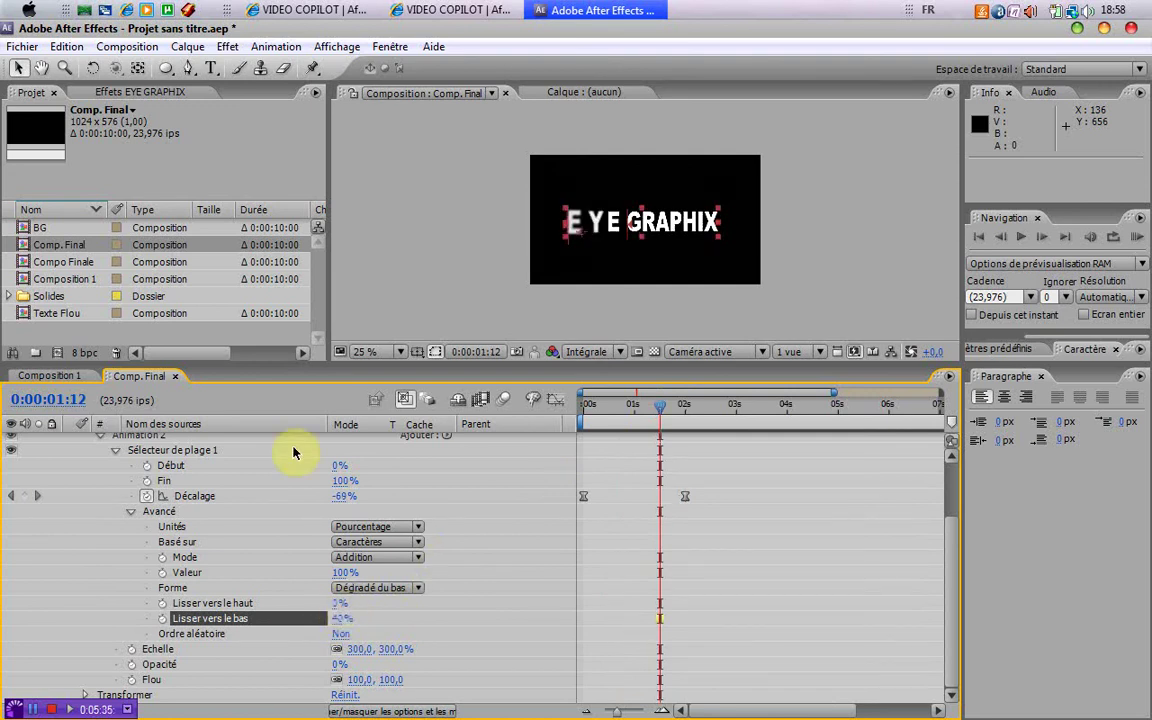
scroll(125, 523, up, 4)
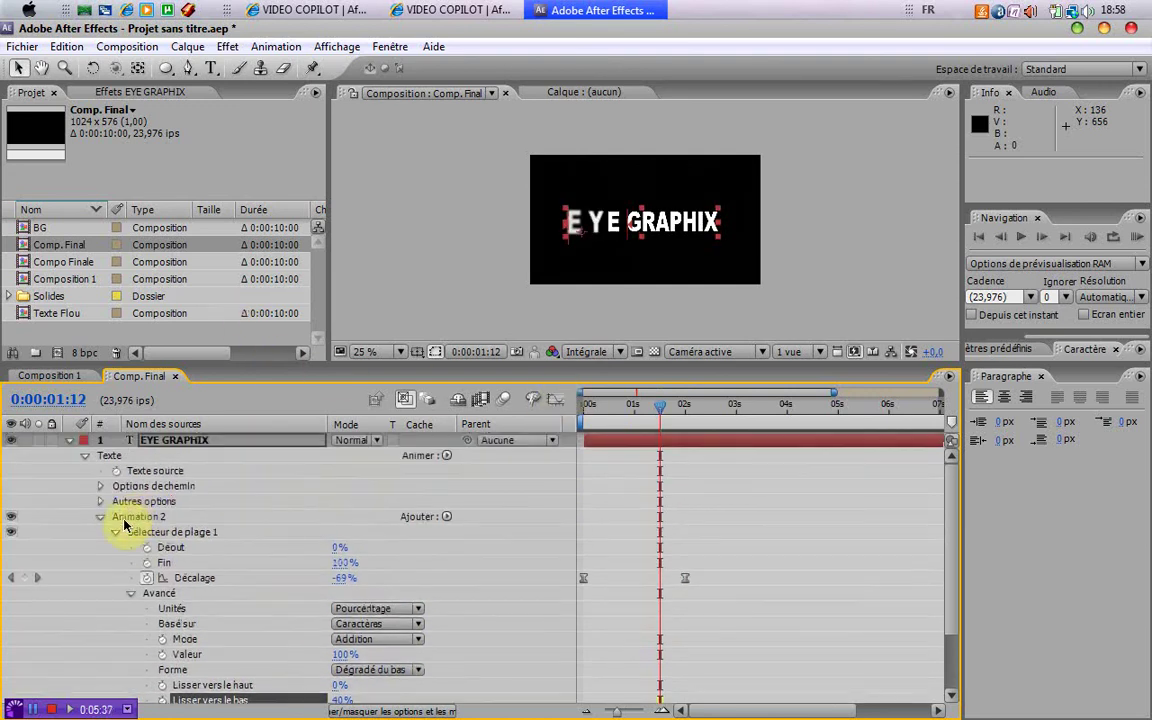
click(115, 533)
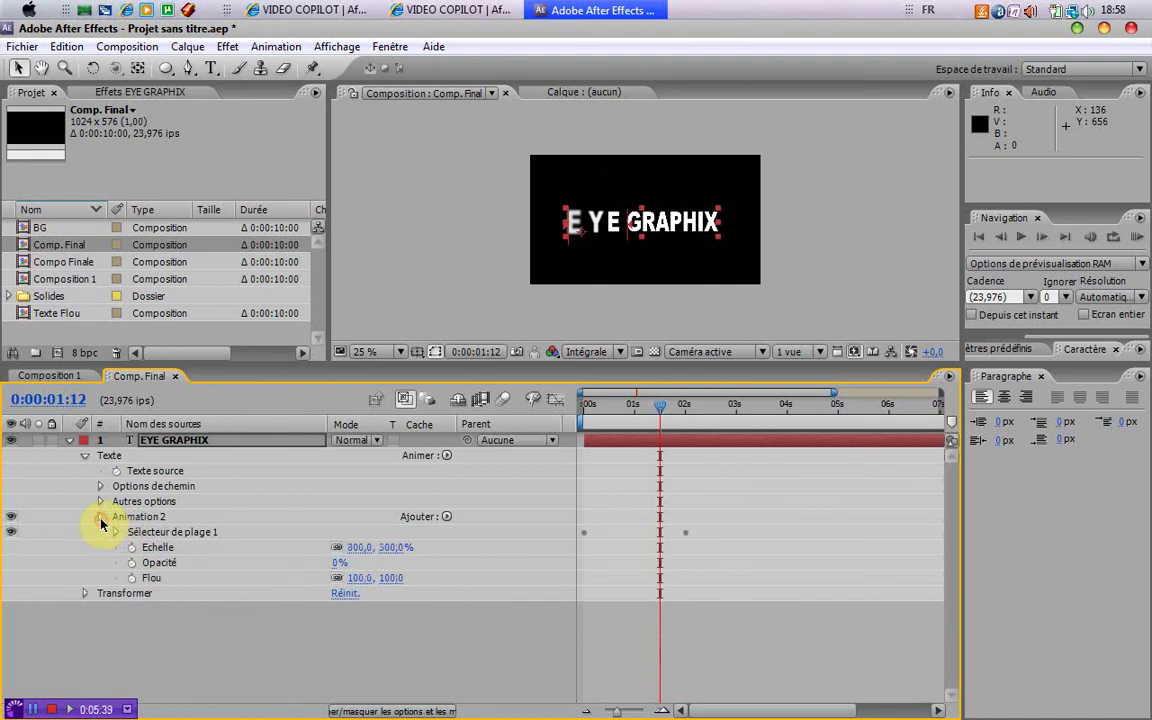
click(100, 518)
click(83, 458)
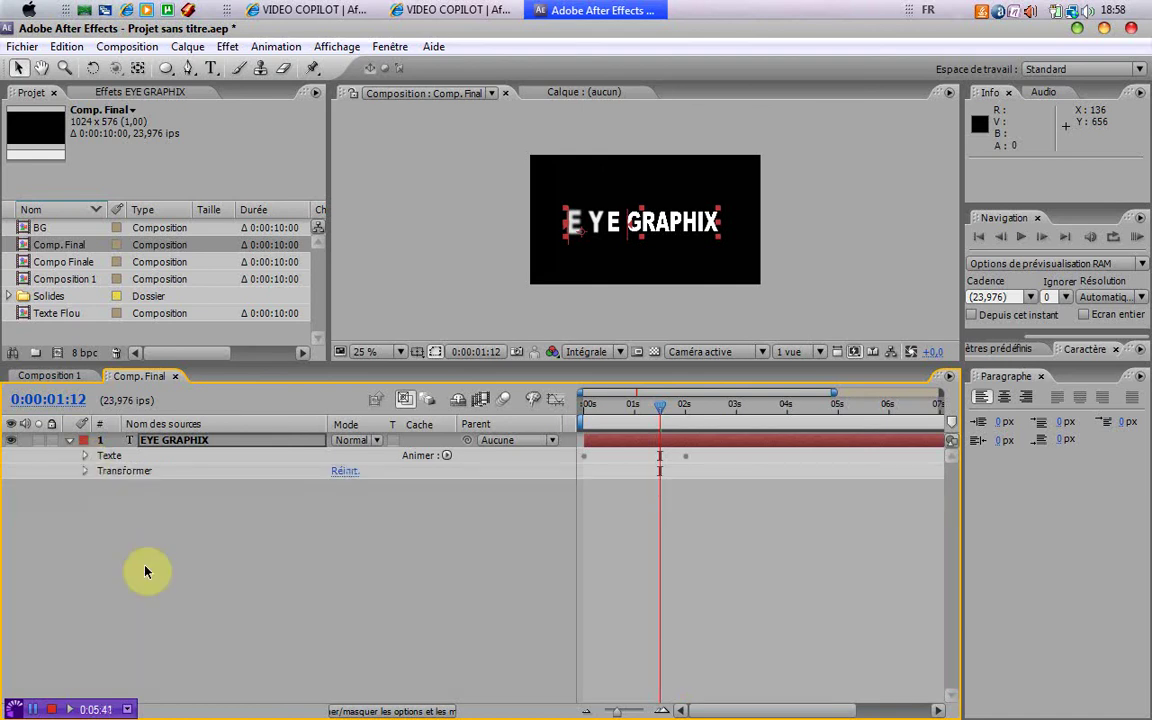
Reopen the Animation 2 properties of EYE GRAPHIX, set Flou to 300, 300, and scrub the reveal.
drag(668, 406, 594, 410)
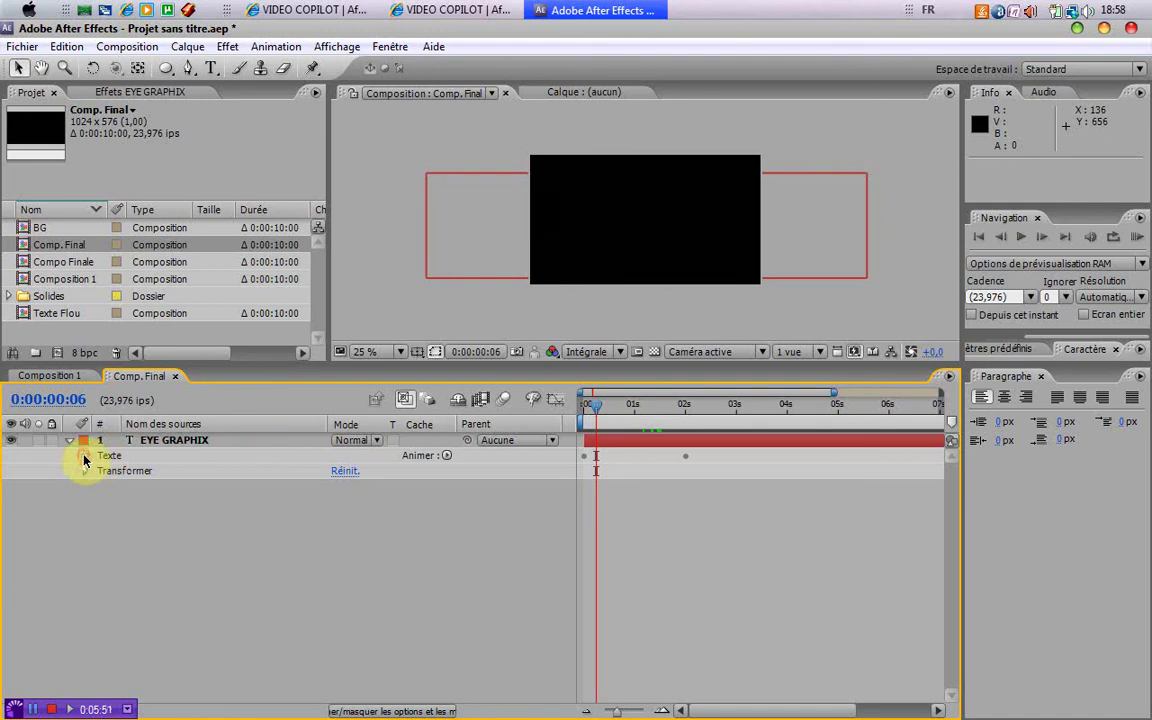
click(85, 457)
click(100, 517)
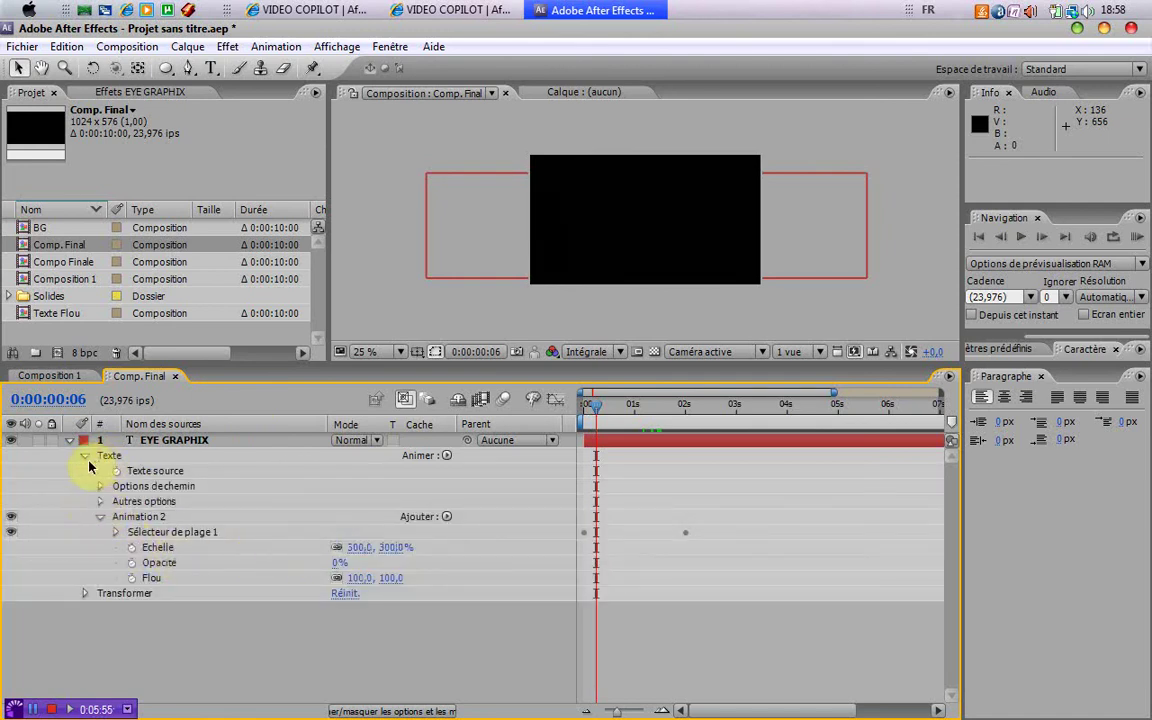
click(85, 457)
click(85, 458)
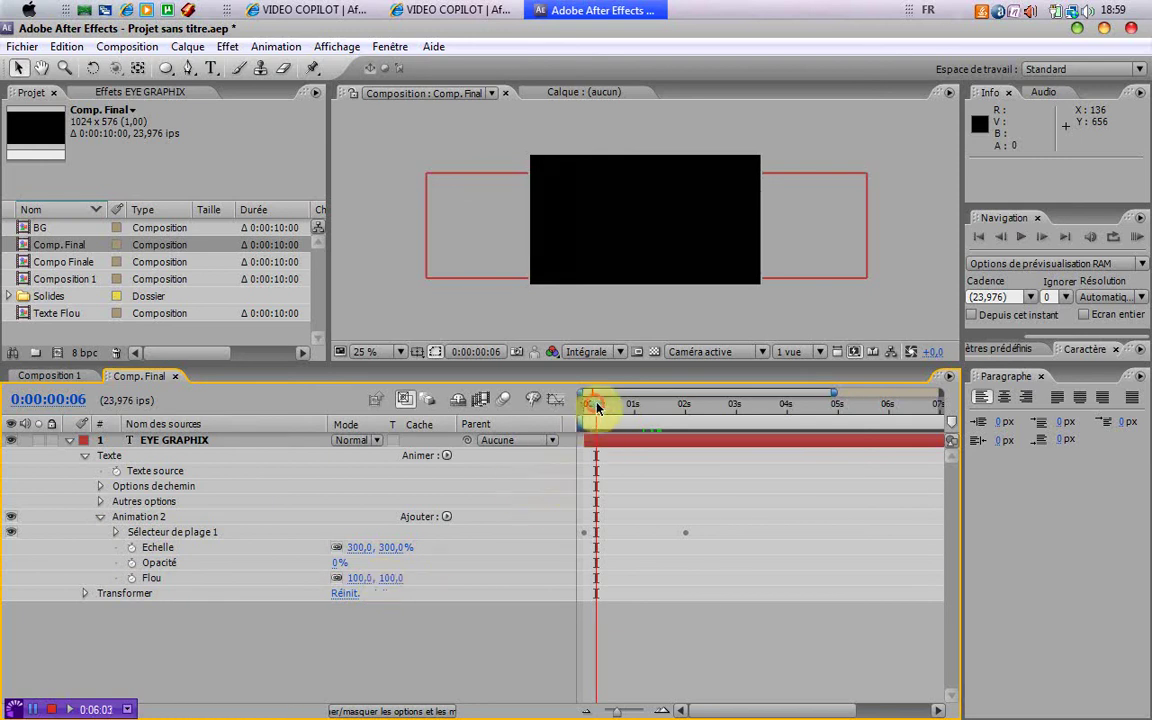
drag(597, 404, 627, 409)
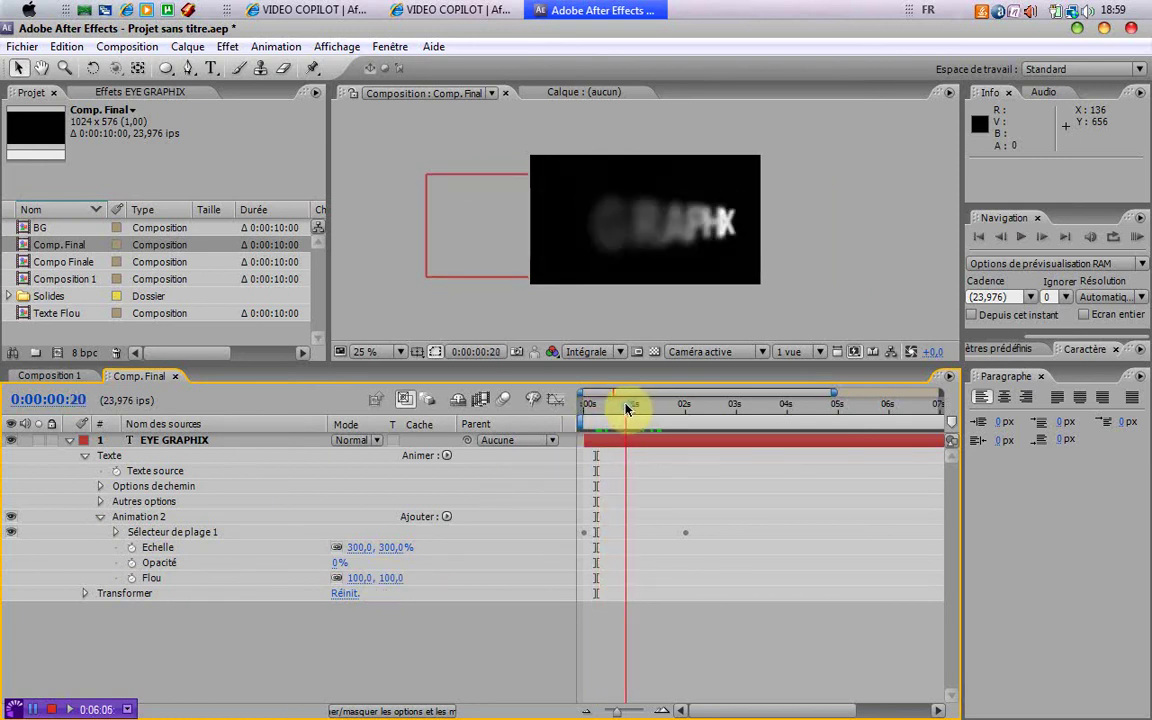
click(390, 578)
text(3)
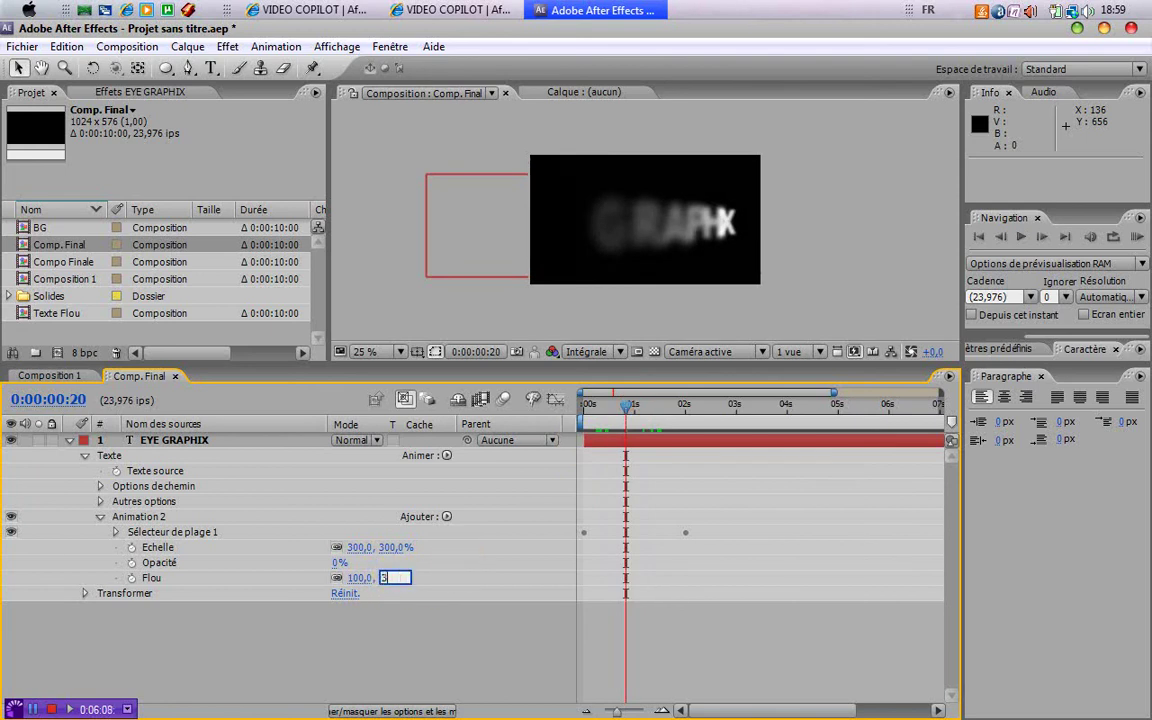
text(00)
key(Return)
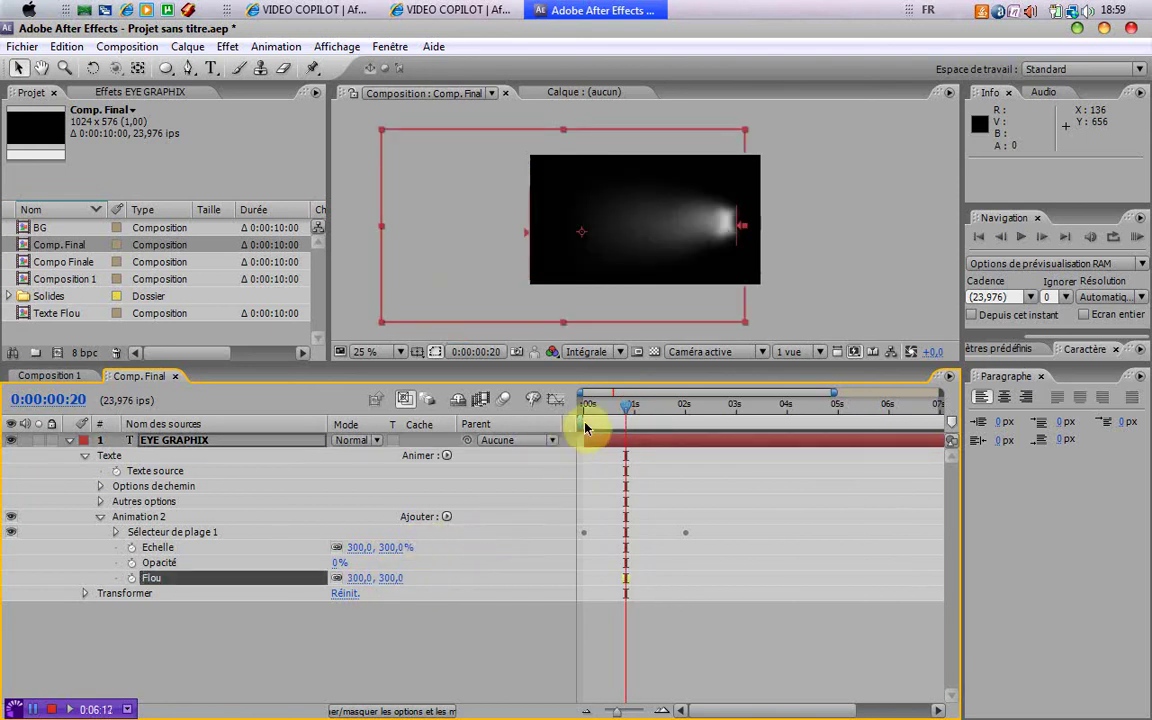
mouse_move(625, 411)
mouse_down()
mouse_move(674, 408)
mouse_move(638, 409)
mouse_up()
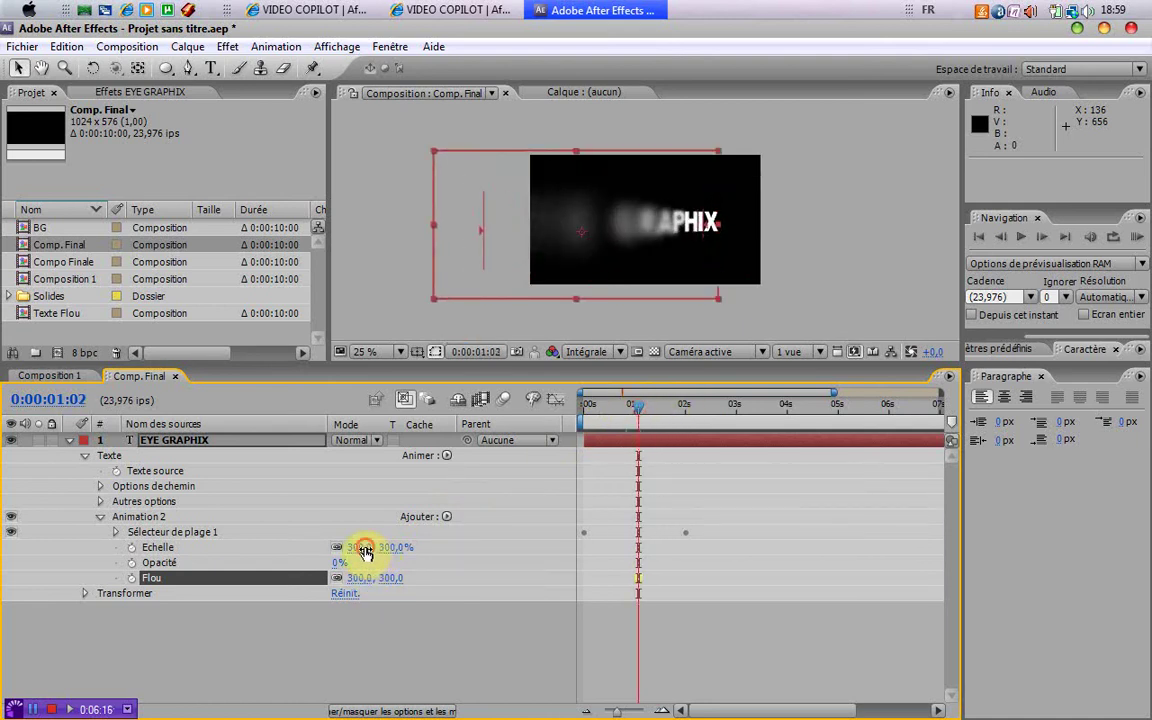
Set the Echelle of Animation 2 to 500%, scrub the reveal, and collapse the EYE GRAPHIX layer.
click(363, 548)
text(500)
key(Return)
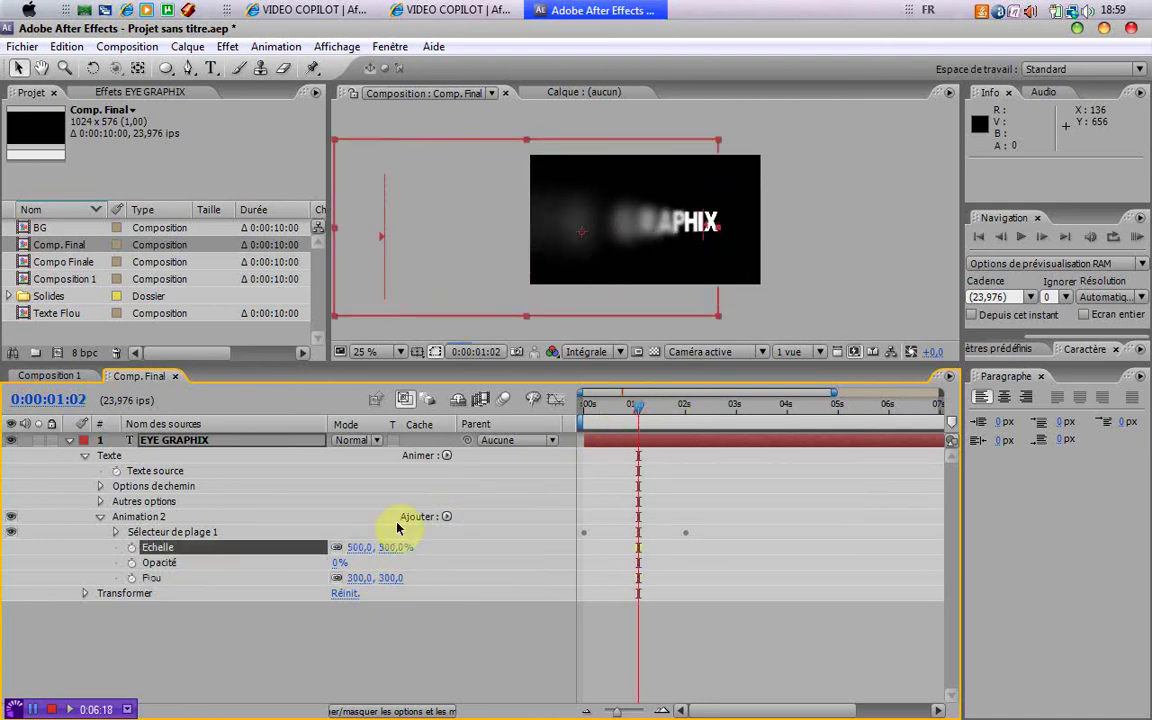
drag(640, 408, 677, 406)
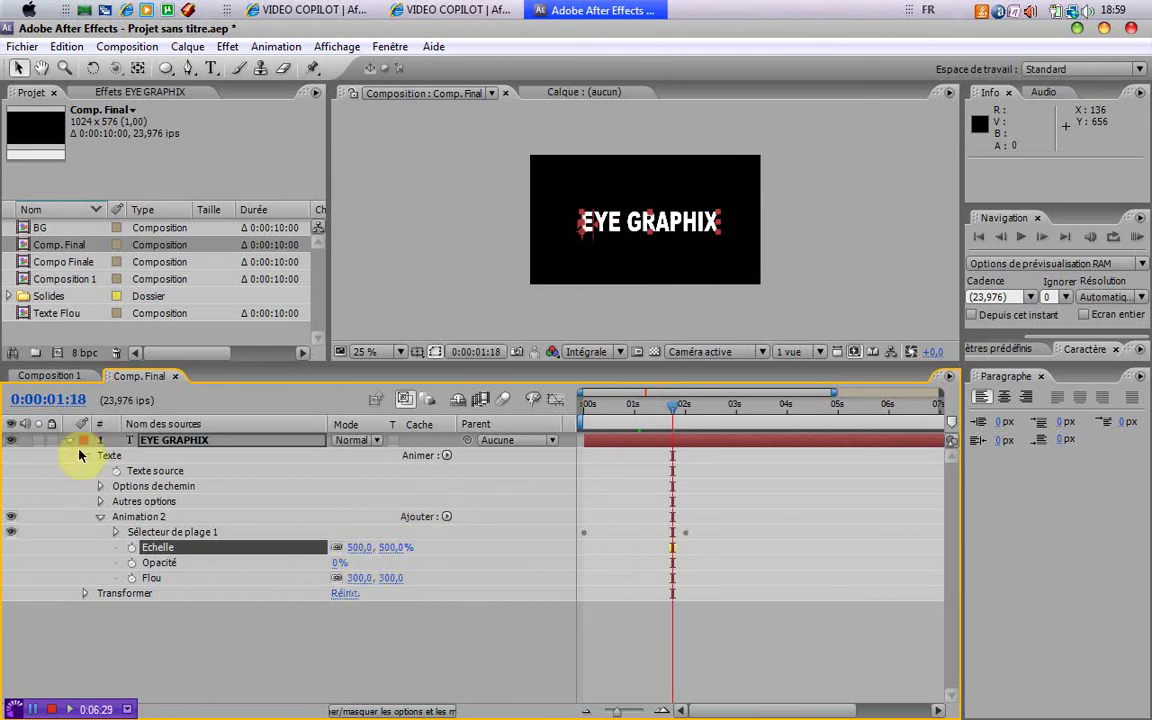
click(69, 441)
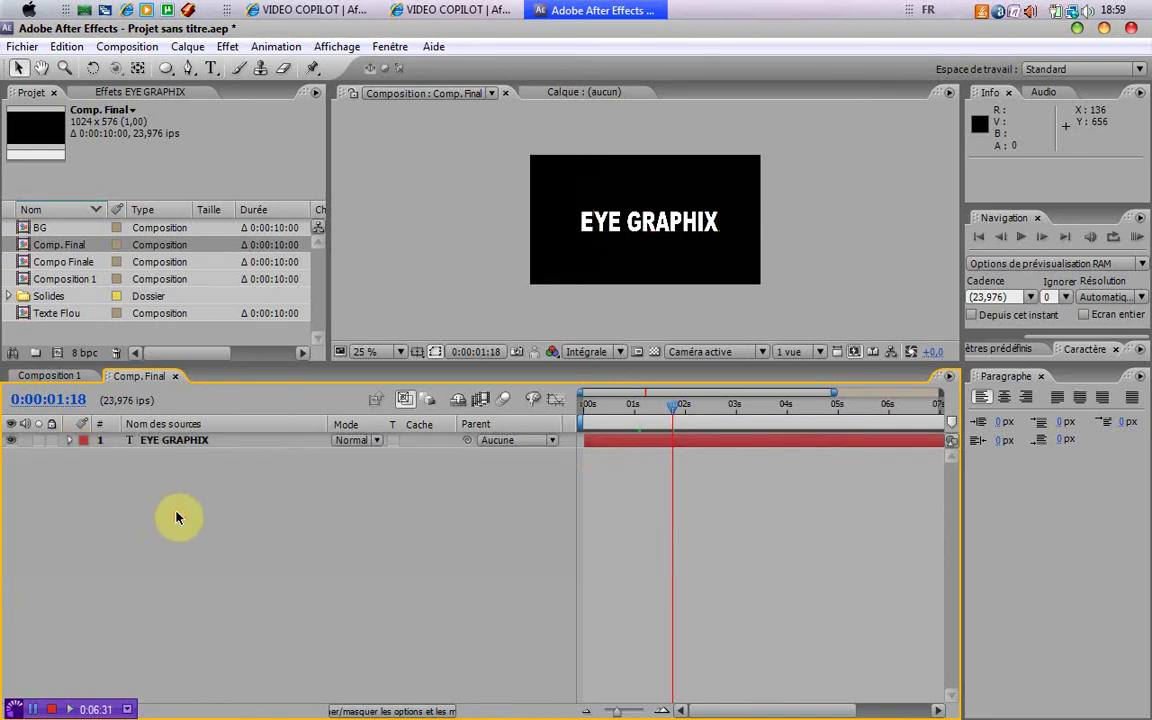